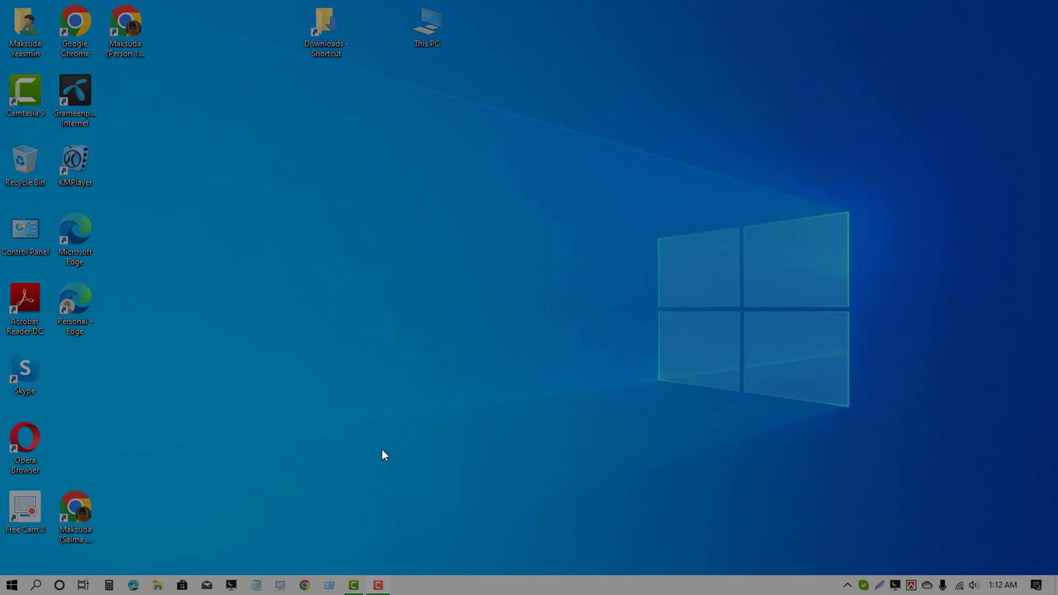
# Search Windows for "run", open the Run dialog and move it toward the middle of the desktop
pyautogui.press('super+r')
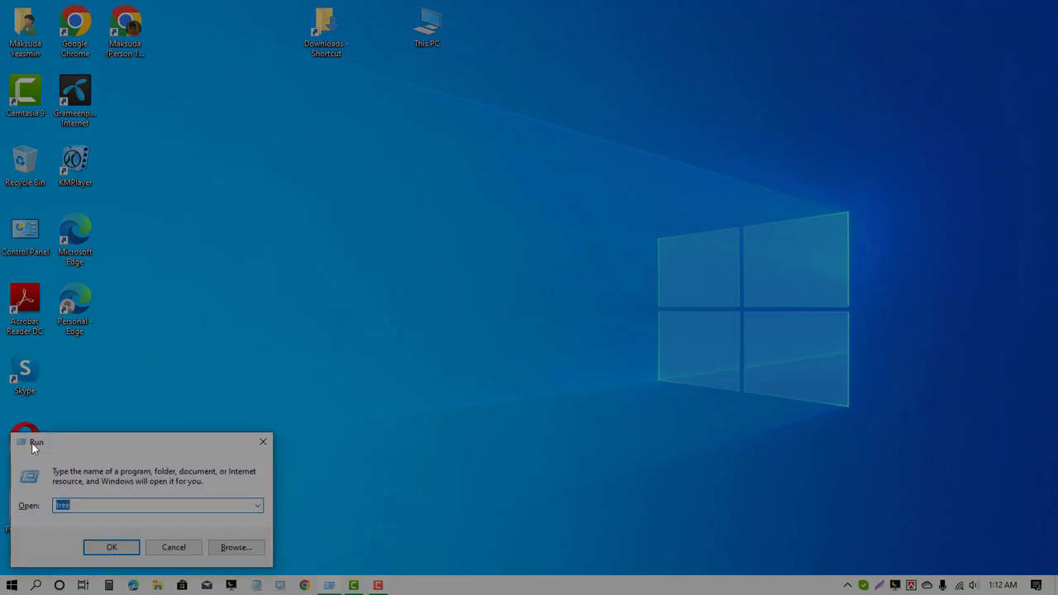
pyautogui.click(268, 444)
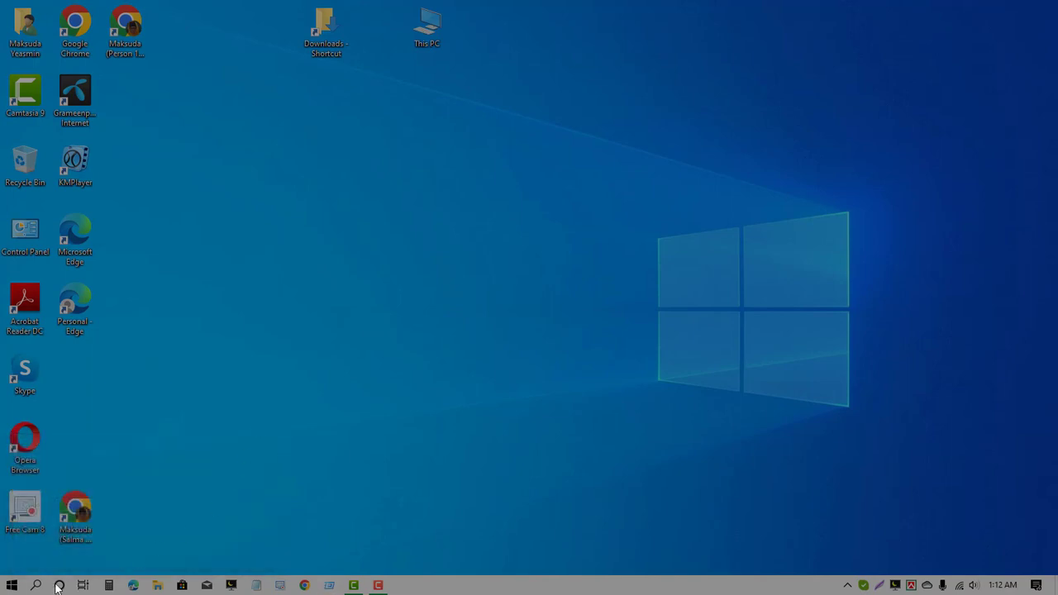
pyautogui.click(37, 585)
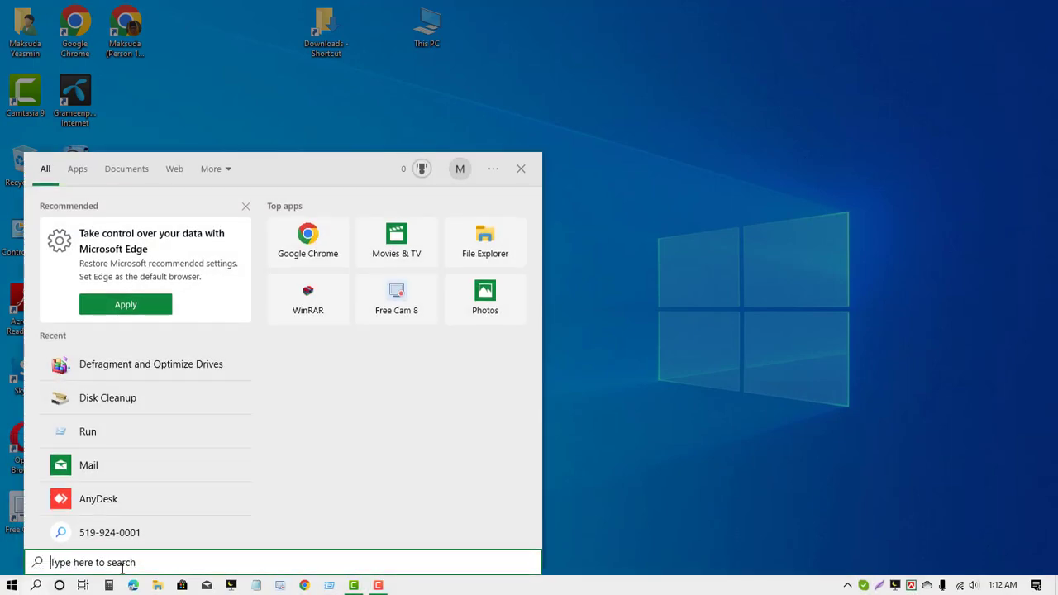
pyautogui.write('run')
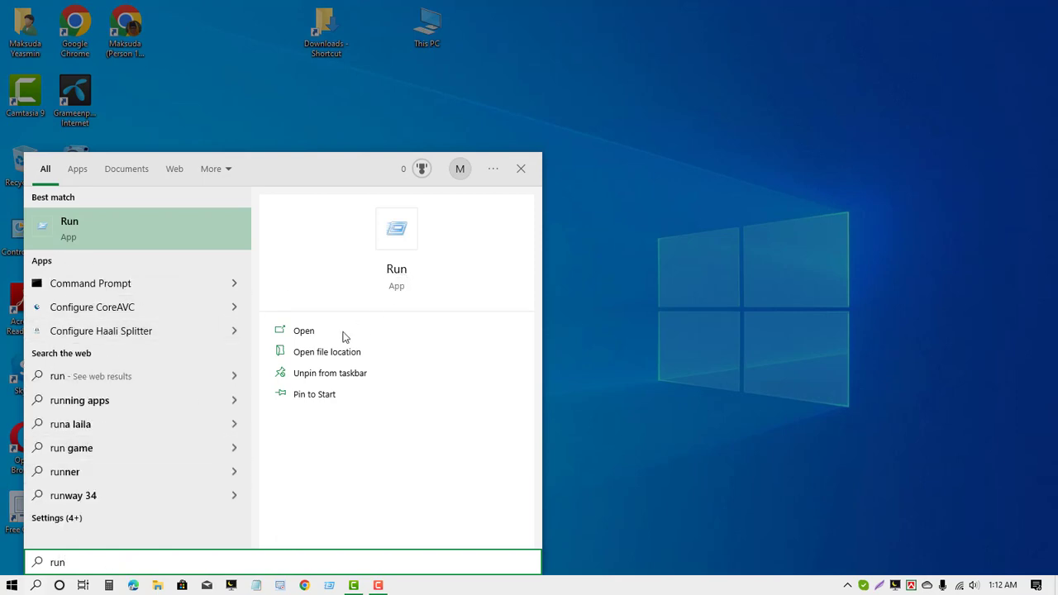
pyautogui.click(397, 268)
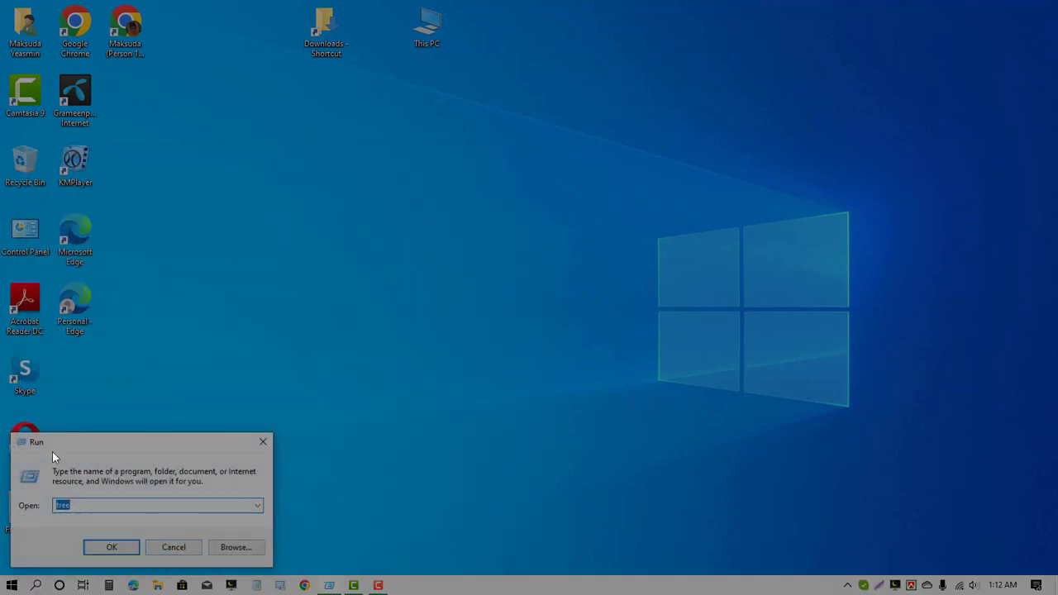
pyautogui.moveTo(110, 438); pyautogui.dragTo(448, 332)
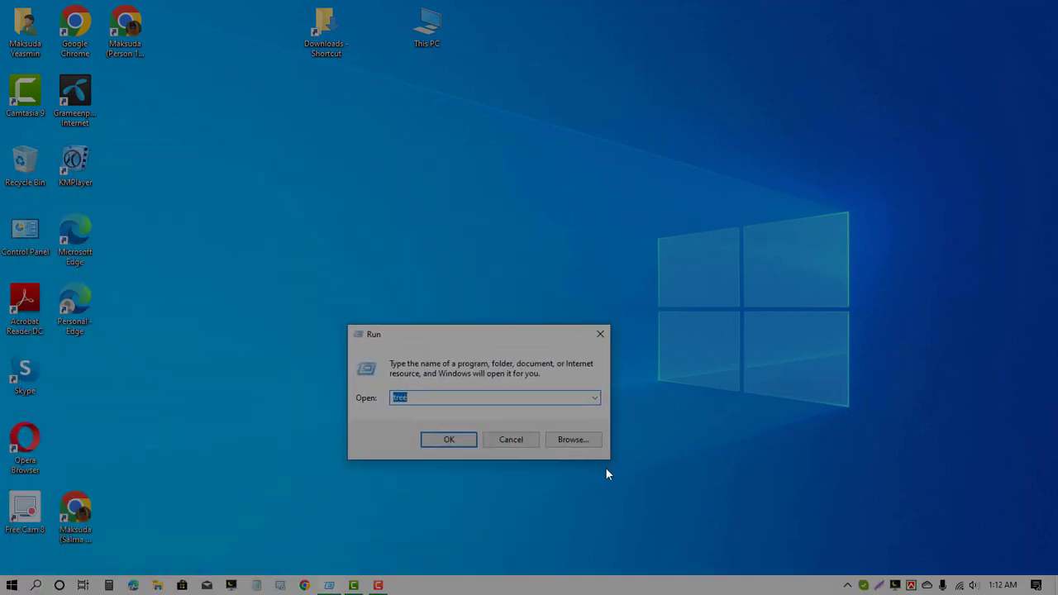
# Set the Night Mode for Windows dimming level to 0%
pyautogui.rightClick(880, 583)
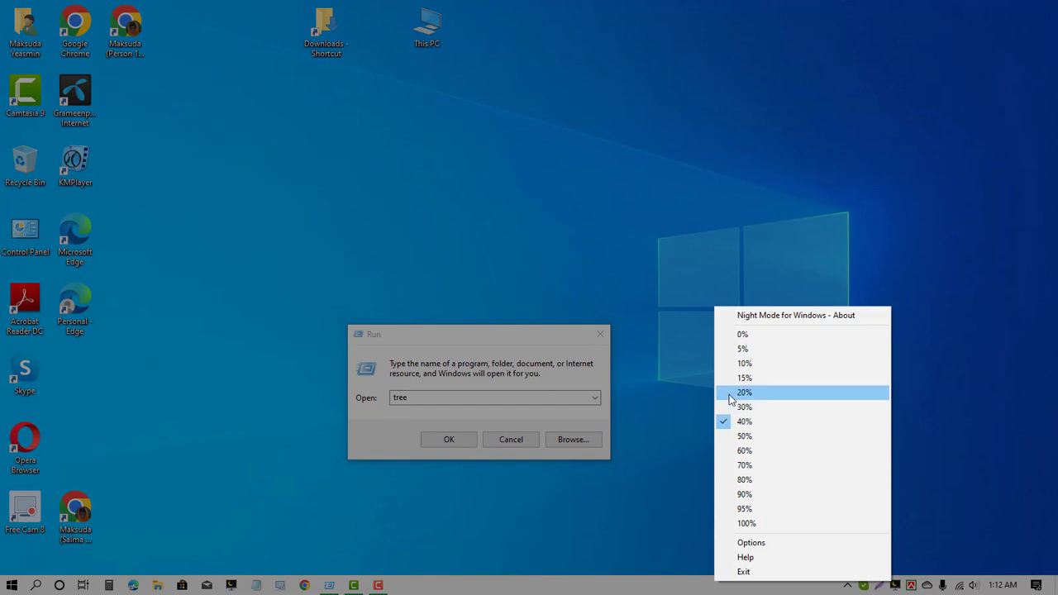
pyautogui.click(744, 334)
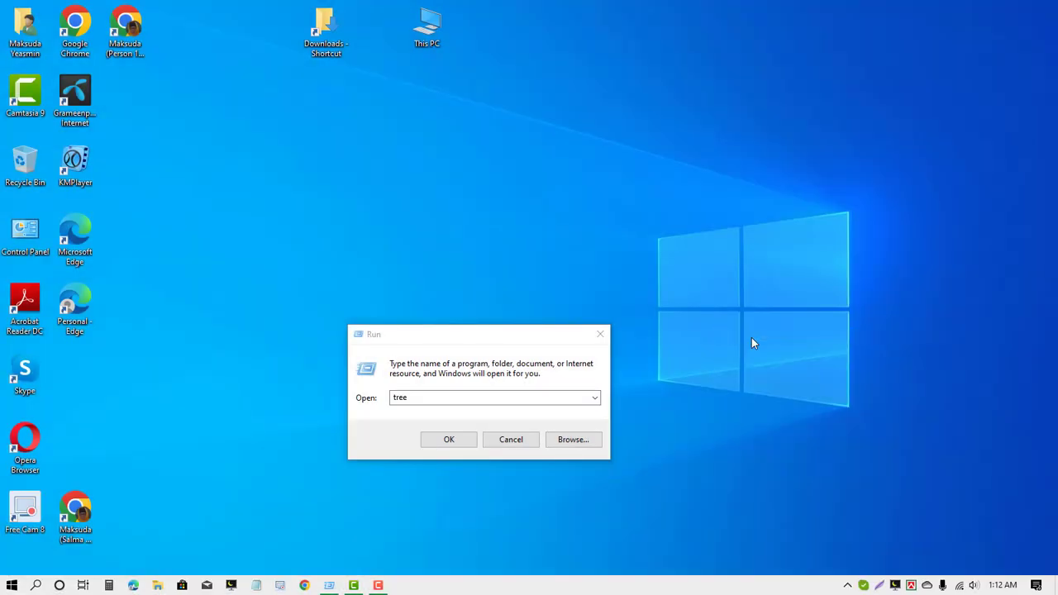
# Reposition the Run dialog and run the temp command to open the Windows Temp folder
pyautogui.moveTo(479, 336); pyautogui.dragTo(547, 261)
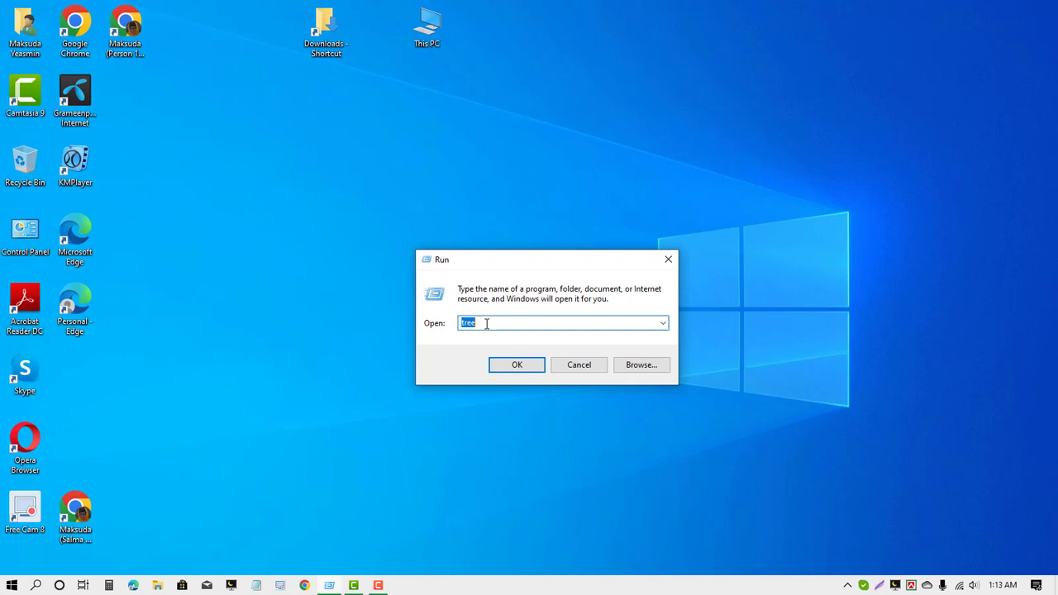
pyautogui.write('temp')
pyautogui.click(498, 363)
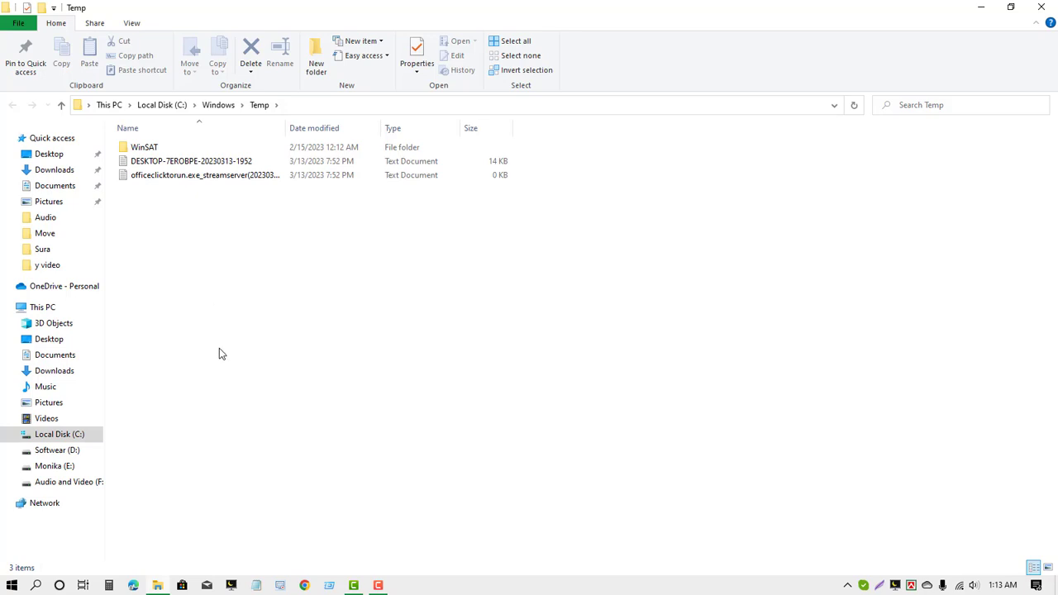
# Try to delete all items in the Windows Temp folder, granting administrator permission for WinSAT and dismissing the file-in-use prompt
pyautogui.hotkey('ctrl', 'a')
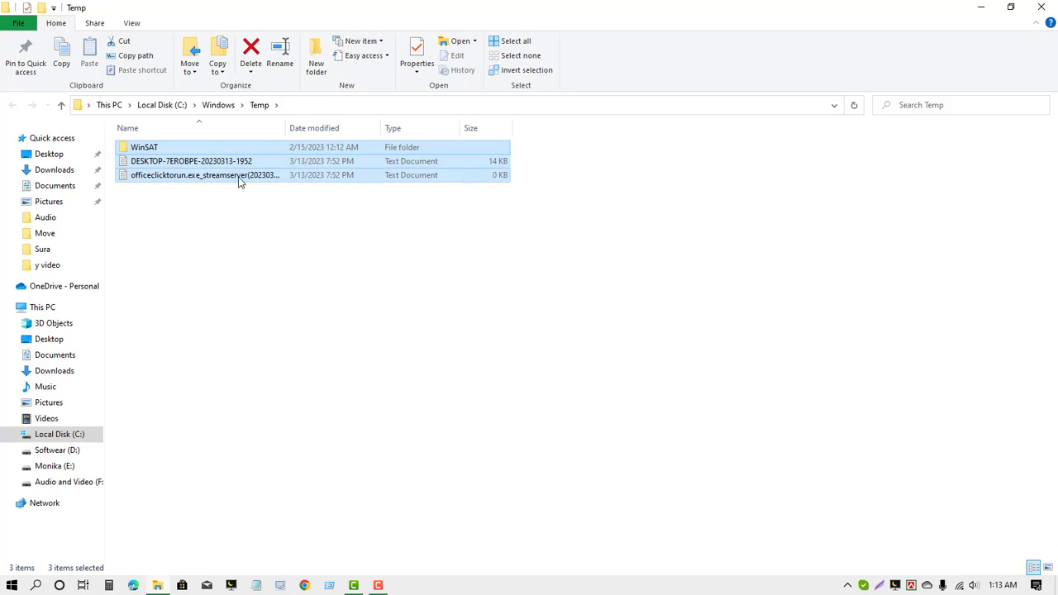
pyautogui.press('Delete')
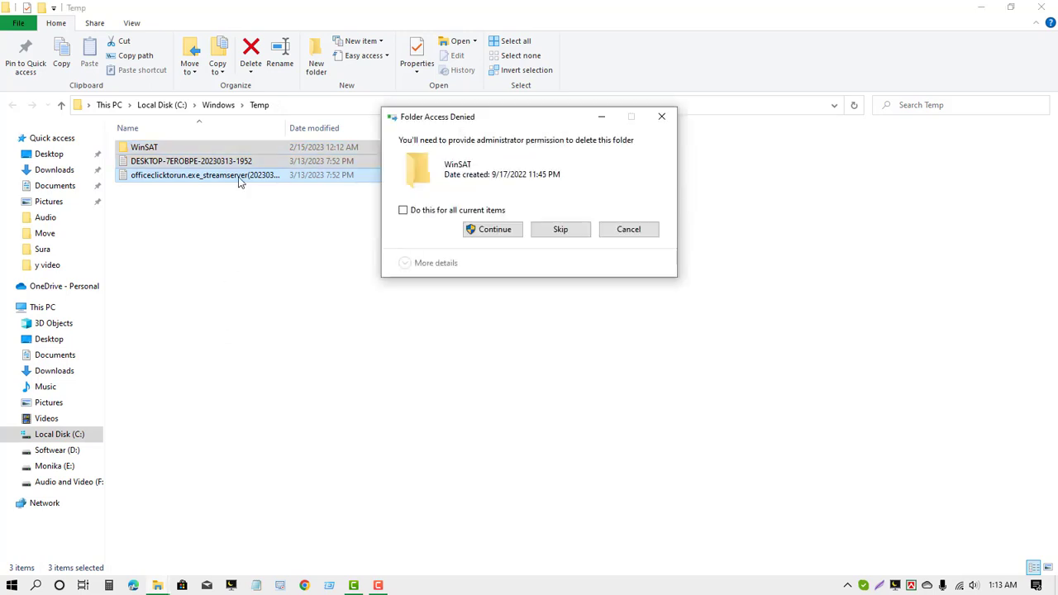
pyautogui.click(468, 229)
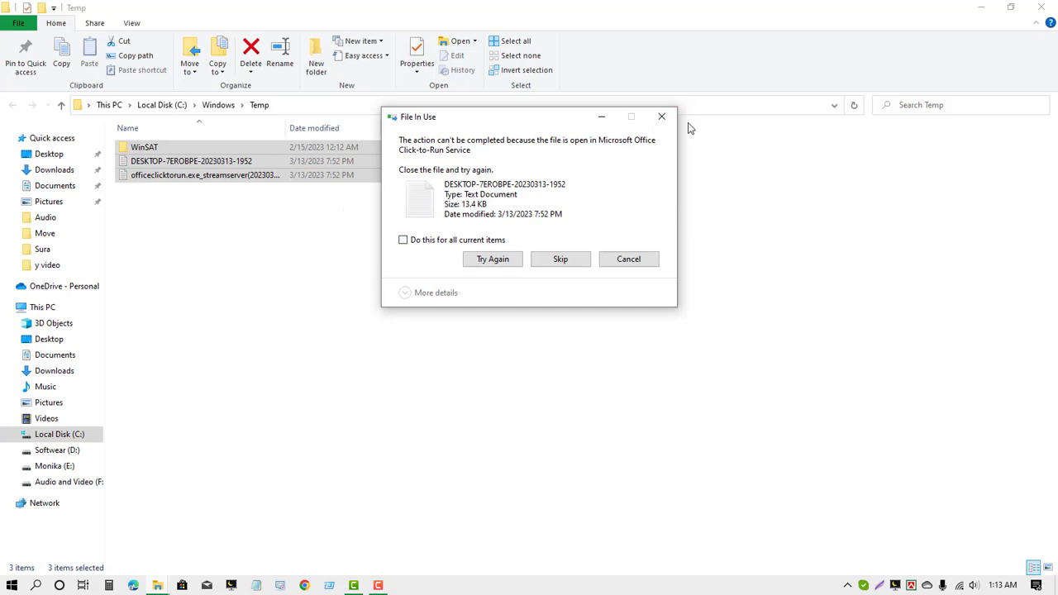
pyautogui.click(665, 117)
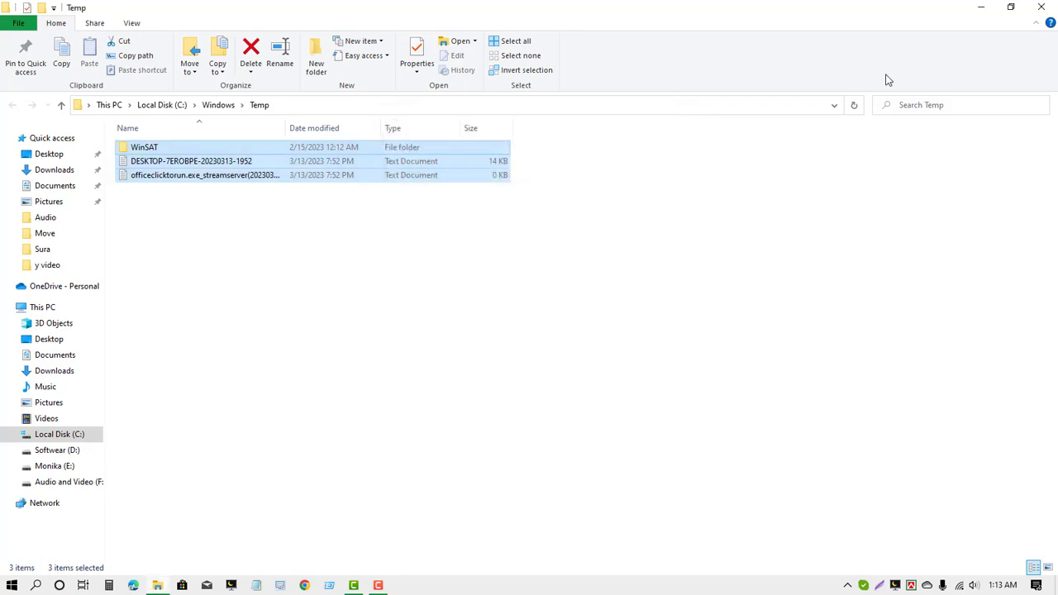
# Close the Windows Temp folder and refresh the desktop
pyautogui.click(1025, 15)
pyautogui.rightClick(151, 220)
pyautogui.click(181, 260)
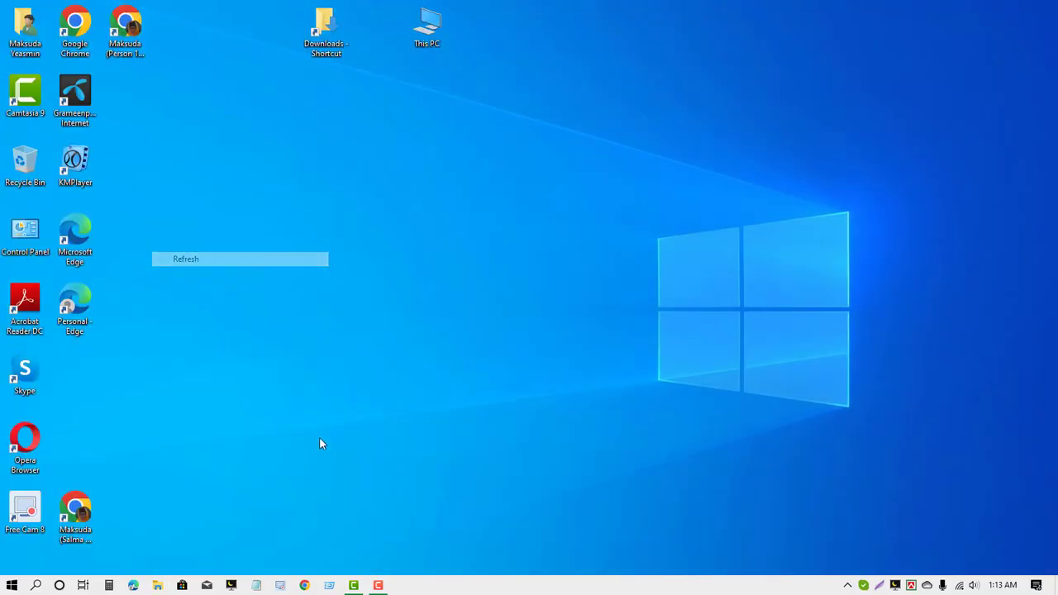
# Open the user's local Temp folder by running %temp% from the Run dialog
pyautogui.press('super+r')
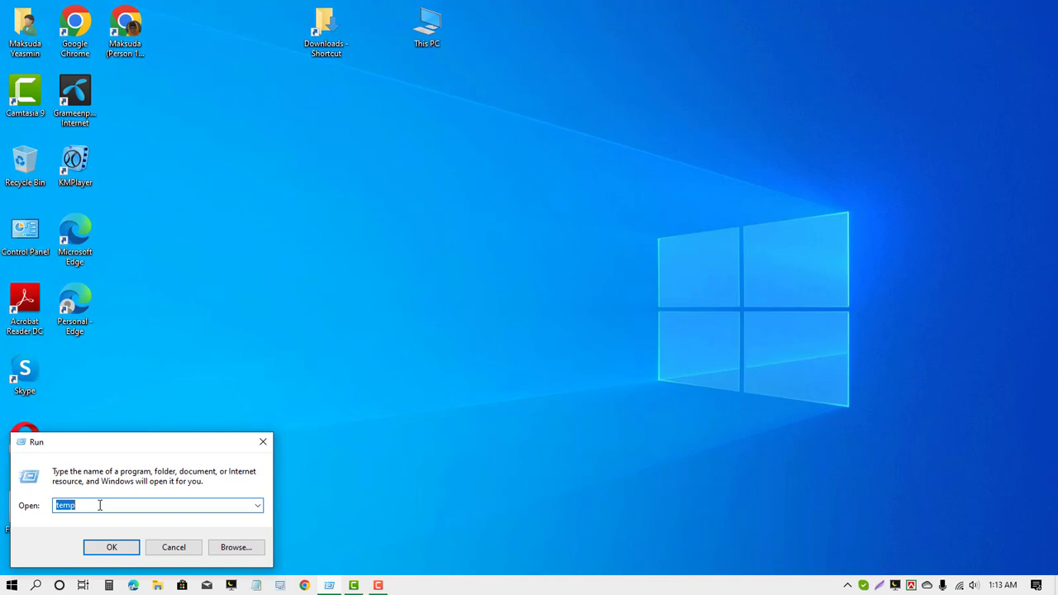
pyautogui.write('%')
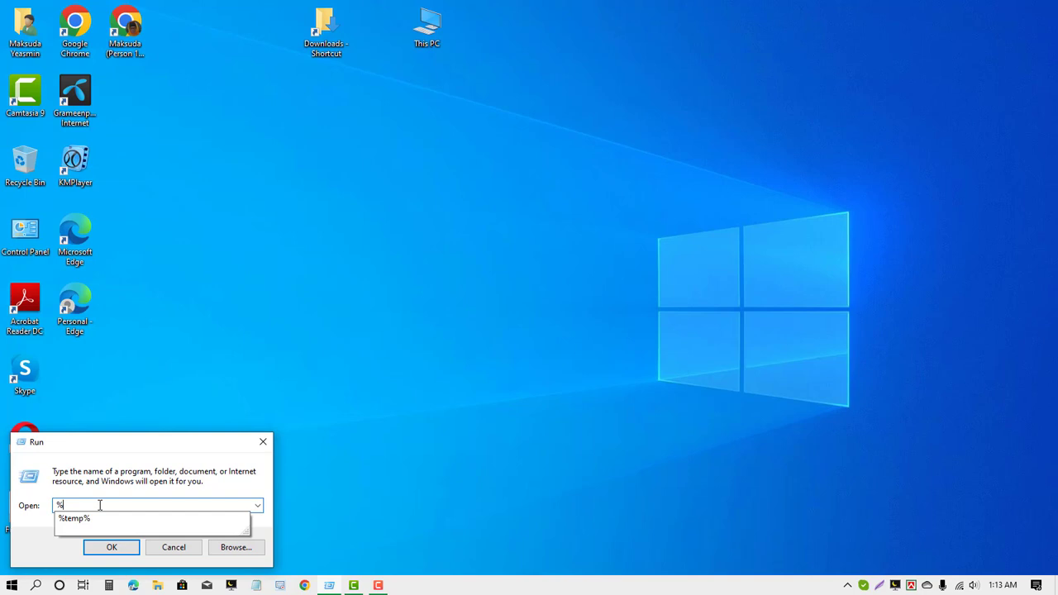
pyautogui.write('temp%')
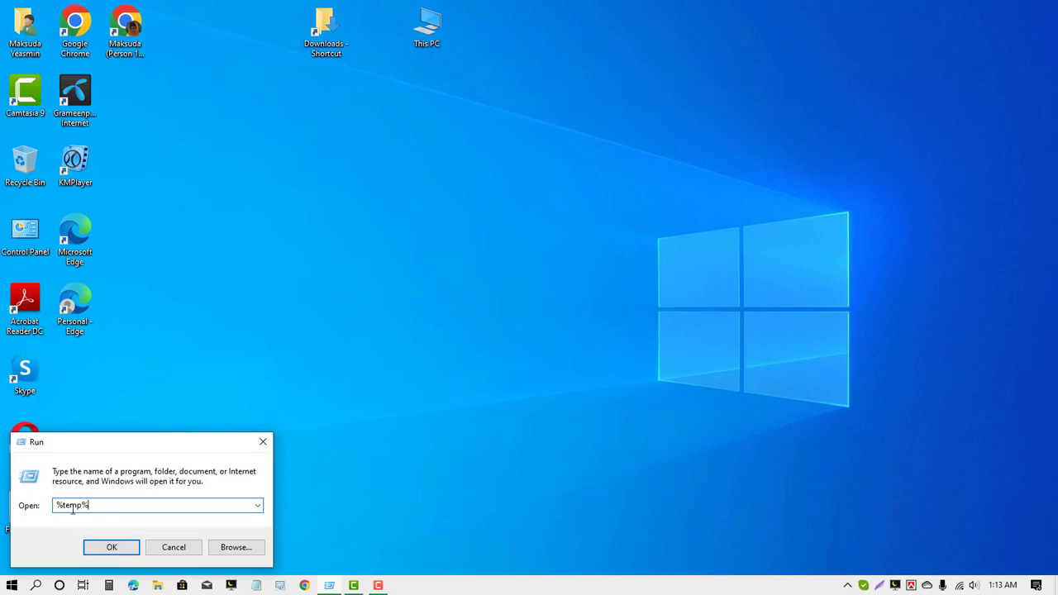
pyautogui.click(101, 545)
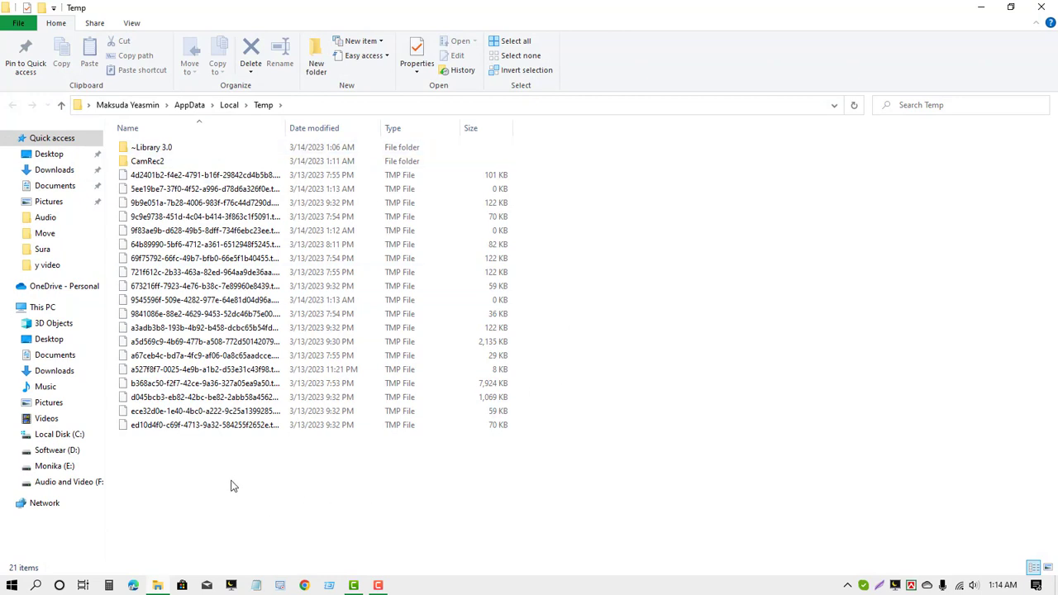
# Delete all items in the local AppData Temp folder, cancelling at the prompt for a file in use
pyautogui.hotkey('ctrl', 'a')
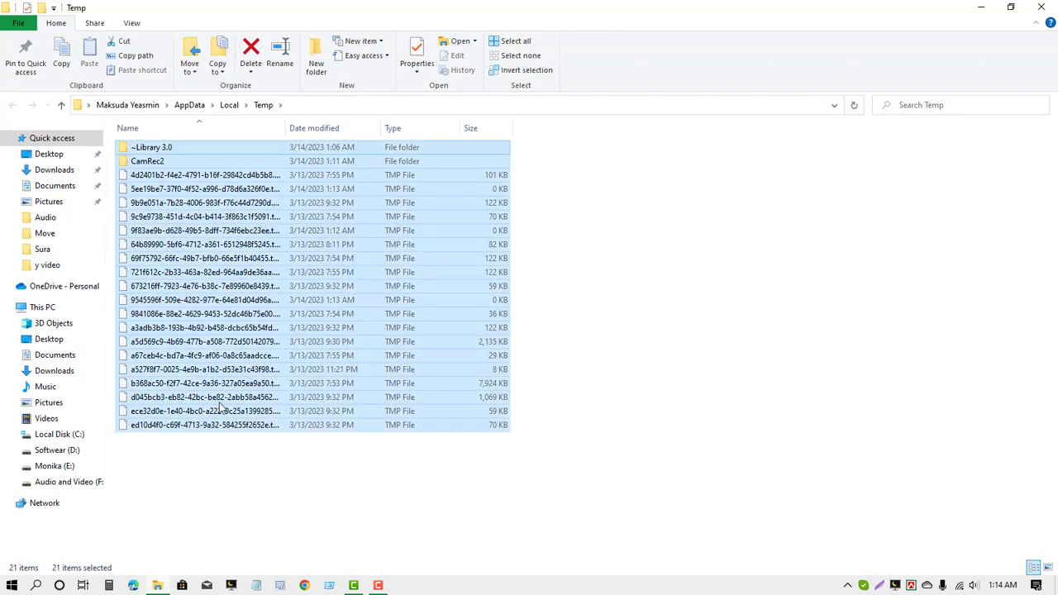
pyautogui.rightClick(211, 263)
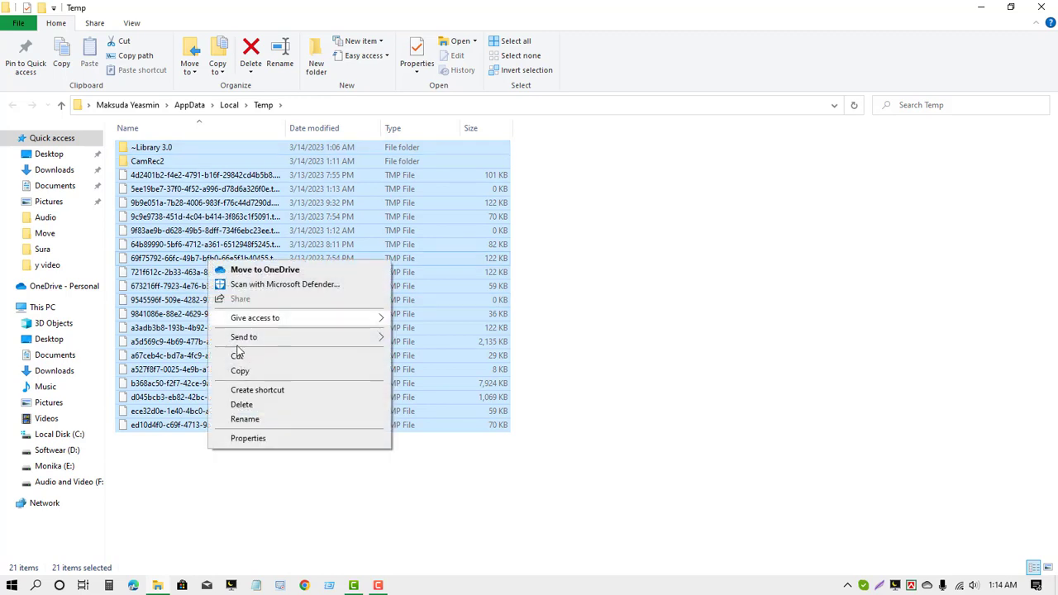
pyautogui.click(256, 405)
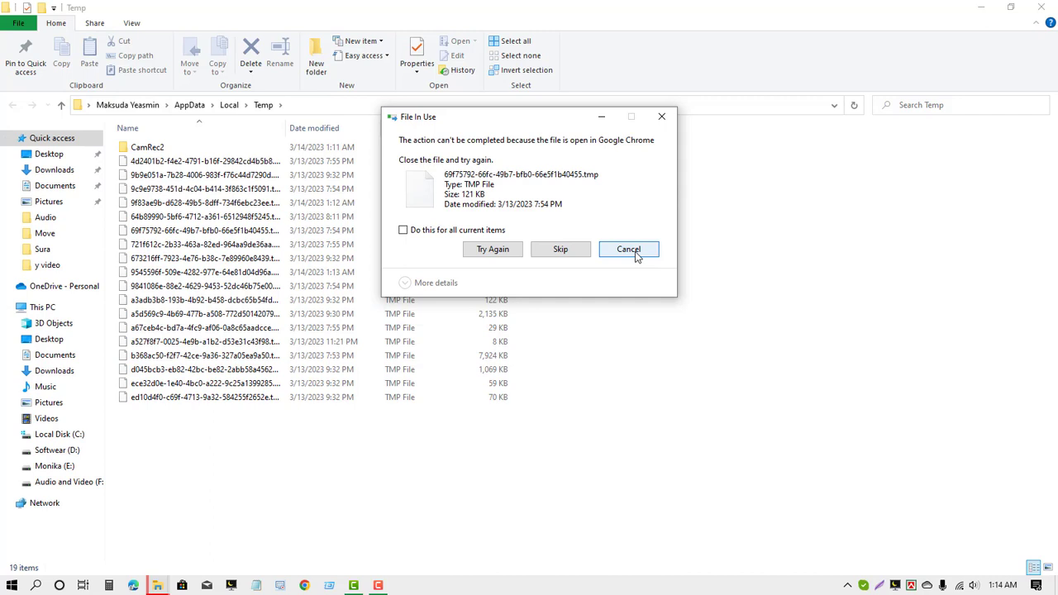
pyautogui.click(635, 250)
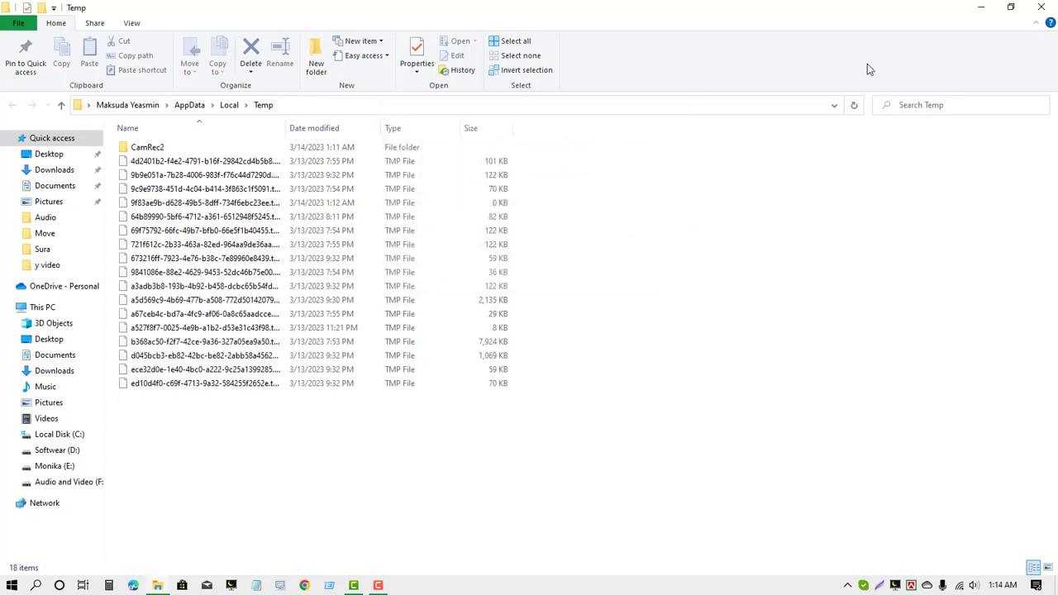
# Close the local AppData Temp folder and refresh the desktop
pyautogui.click(1039, 8)
pyautogui.rightClick(391, 278)
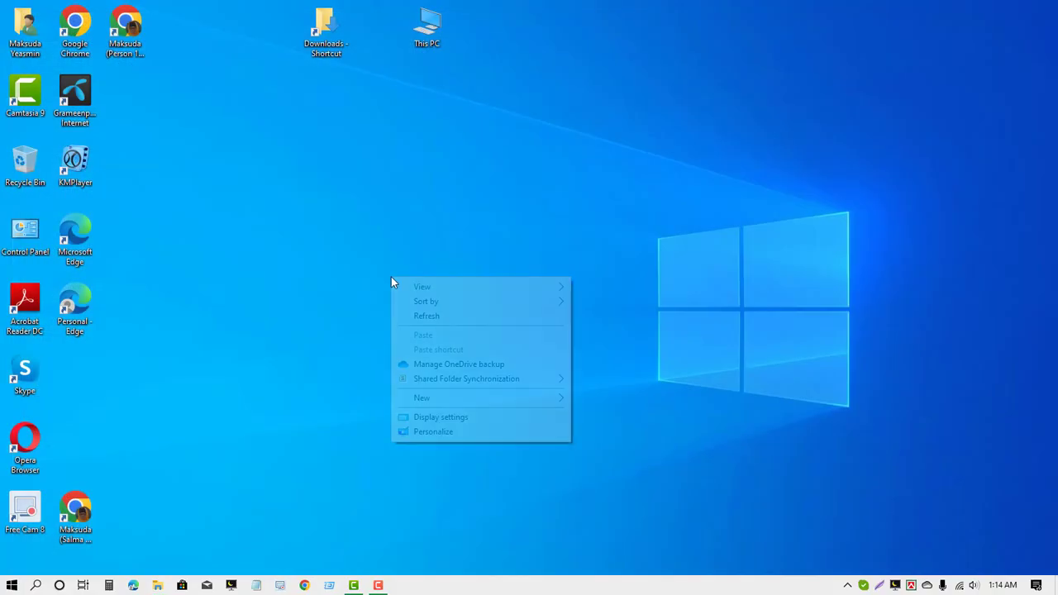
pyautogui.click(427, 317)
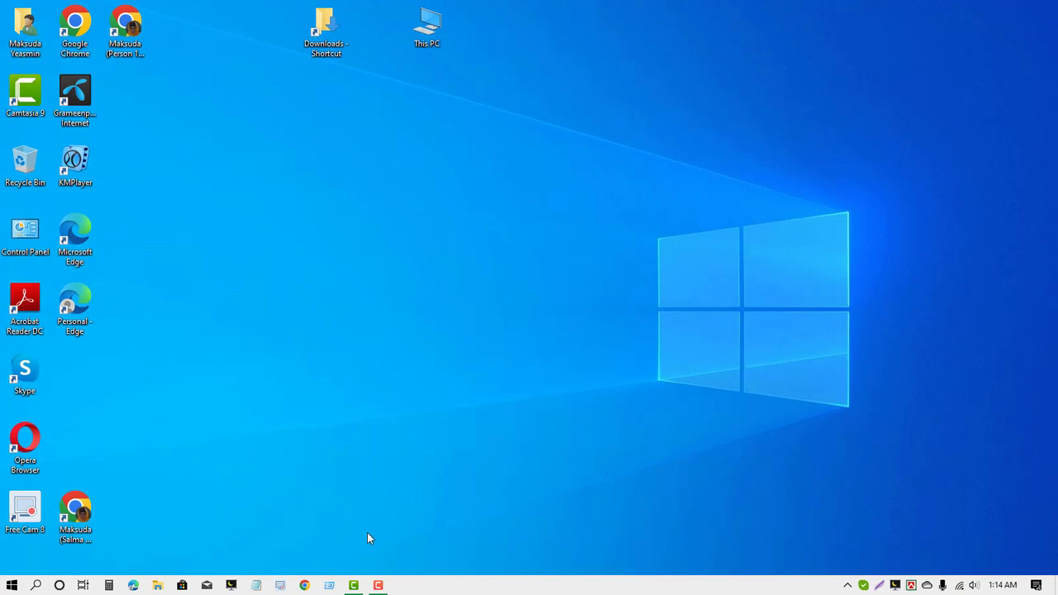
# Run the recent command to open the Recent folder and delete all the shortcuts in it
pyautogui.click(331, 587)
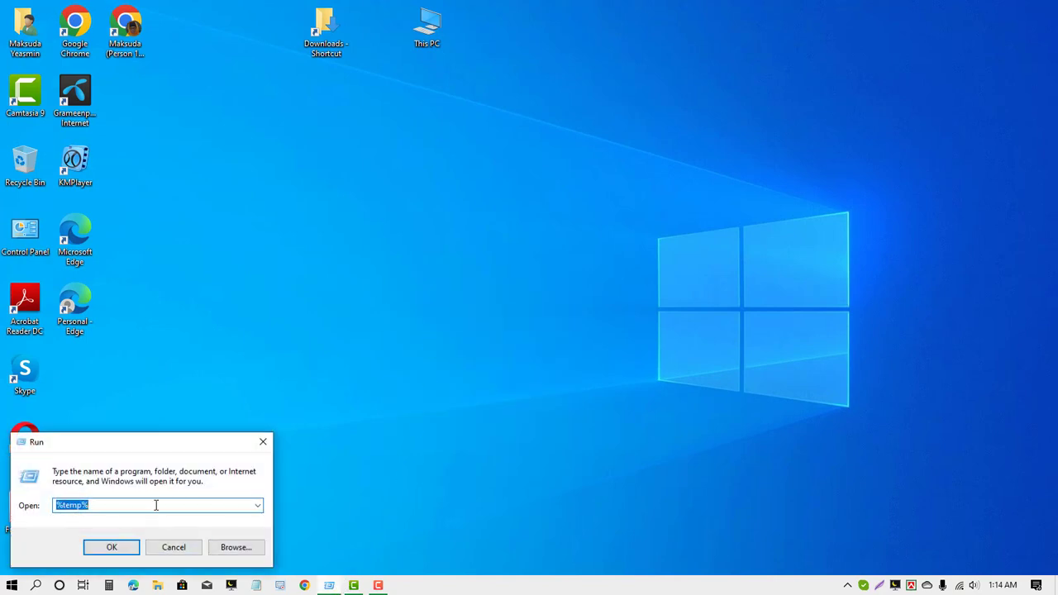
pyautogui.write('re')
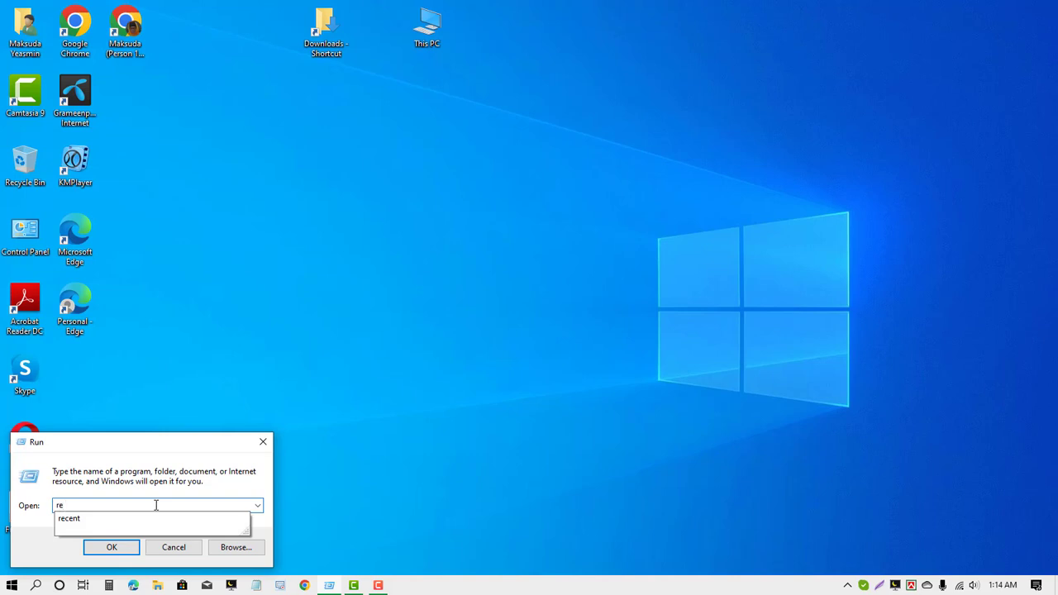
pyautogui.write('cent')
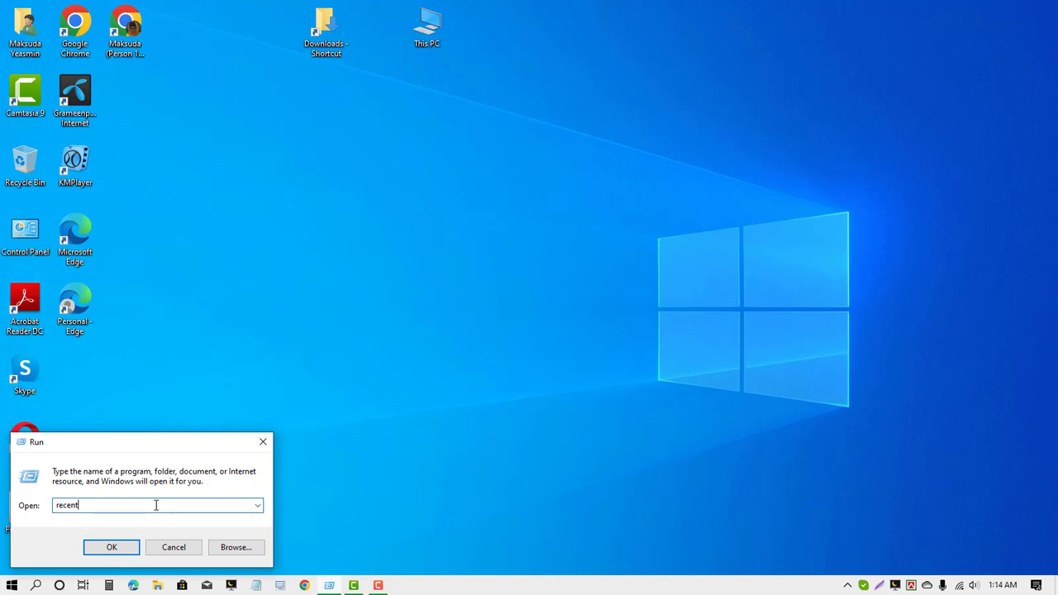
pyautogui.click(126, 548)
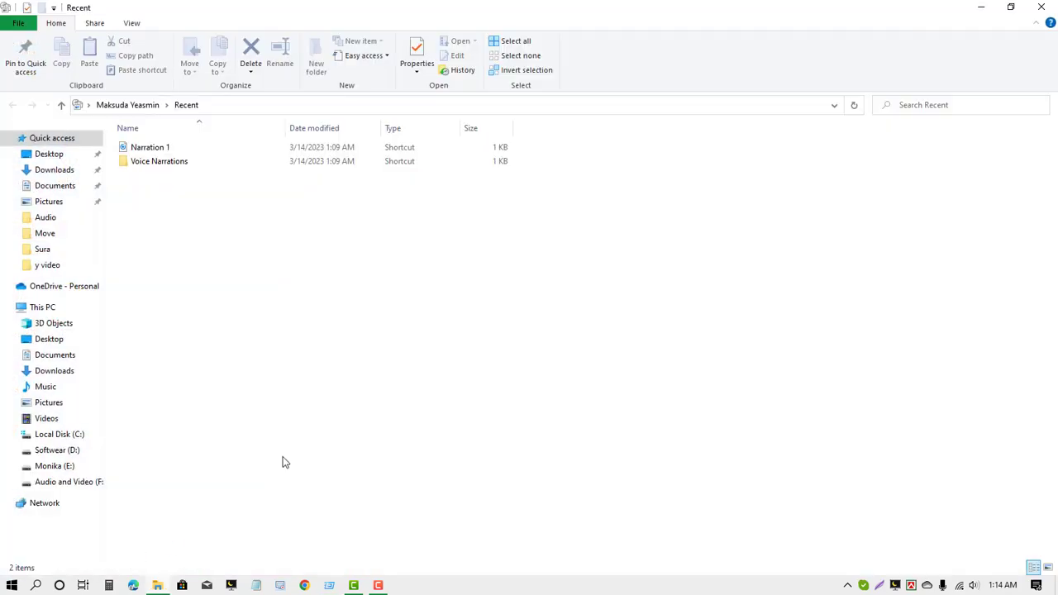
pyautogui.hotkey('ctrl', 'a')
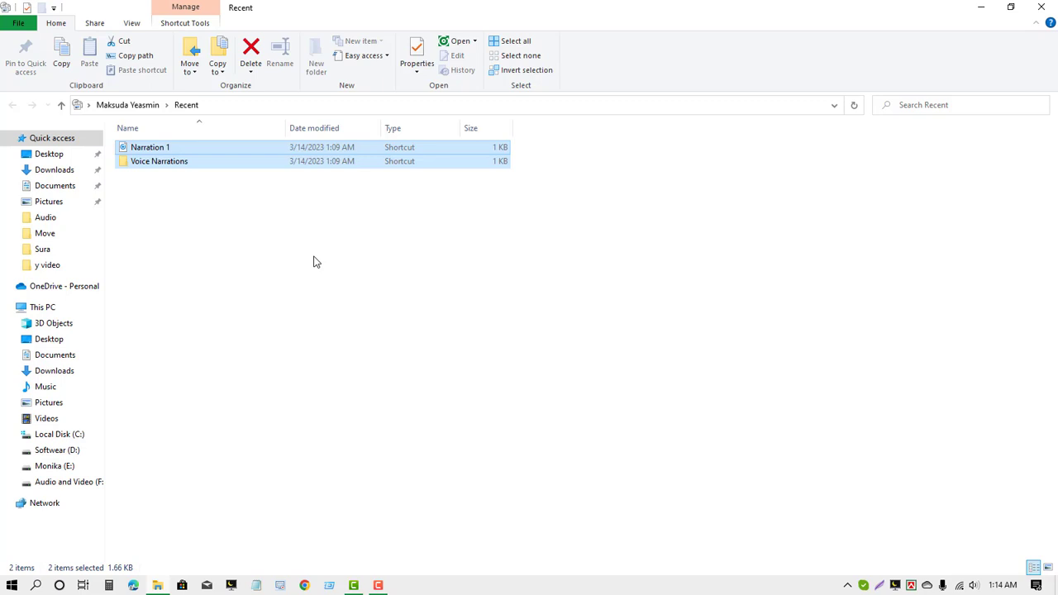
pyautogui.press('Delete')
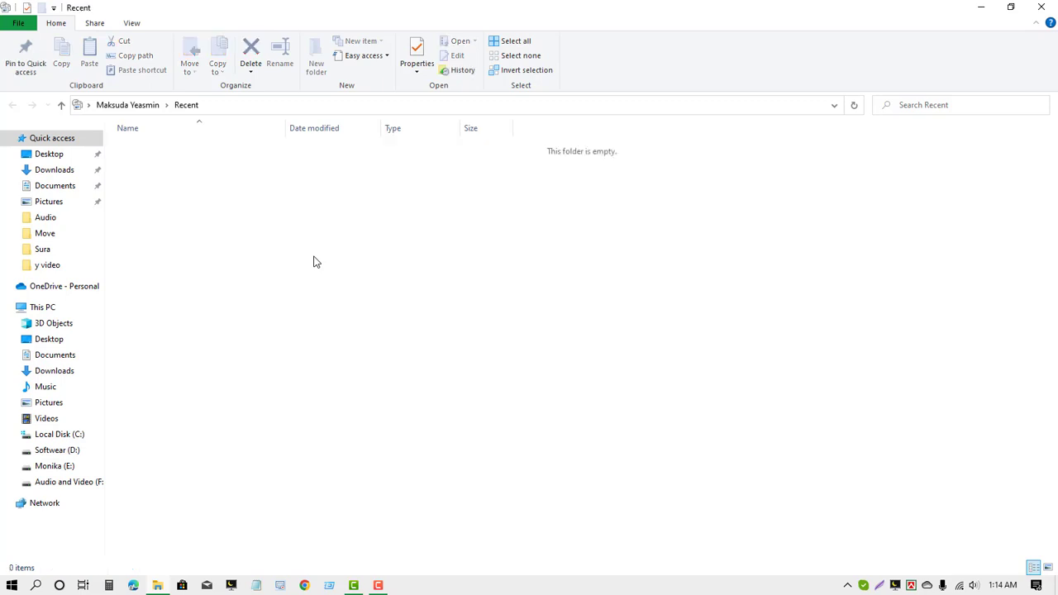
# Close the Recent folder and refresh the desktop
pyautogui.click(1041, 7)
pyautogui.rightClick(311, 174)
pyautogui.click(335, 212)
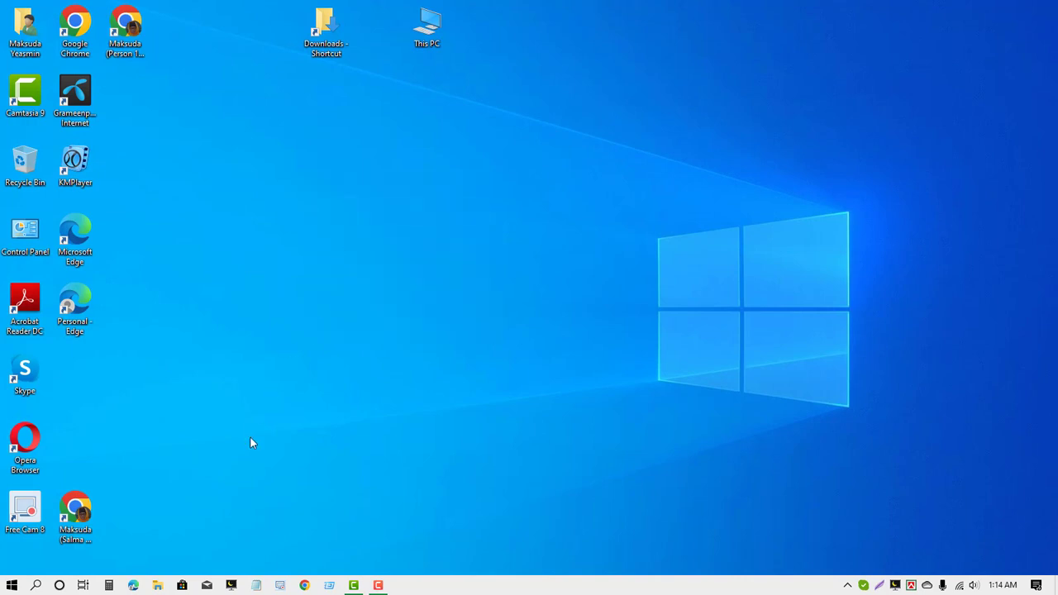
# Run the prefetch command to open the Prefetch folder and select all the files in it
pyautogui.click(329, 585)
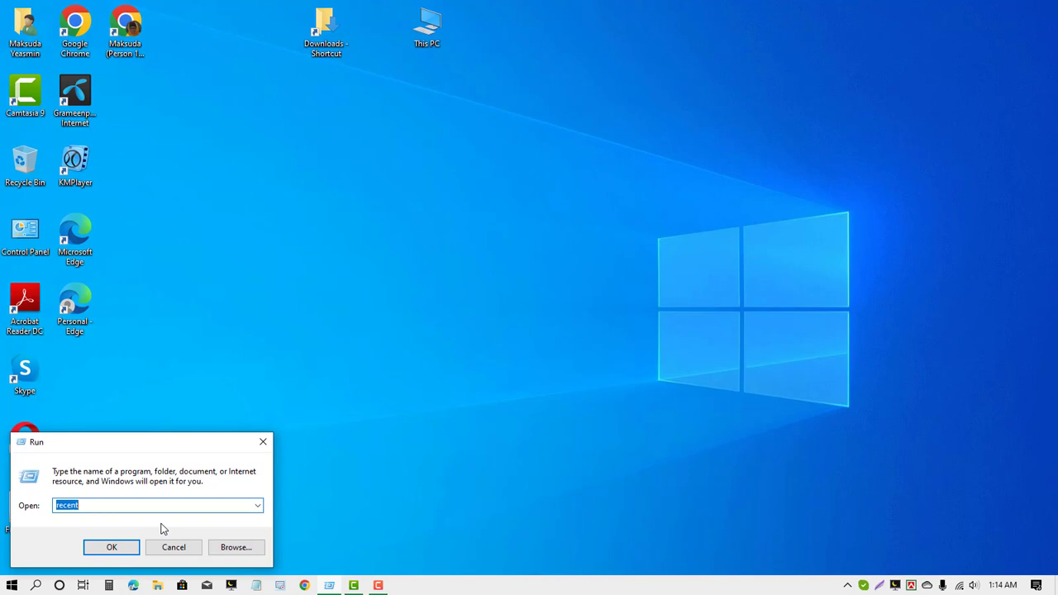
pyautogui.write('pr')
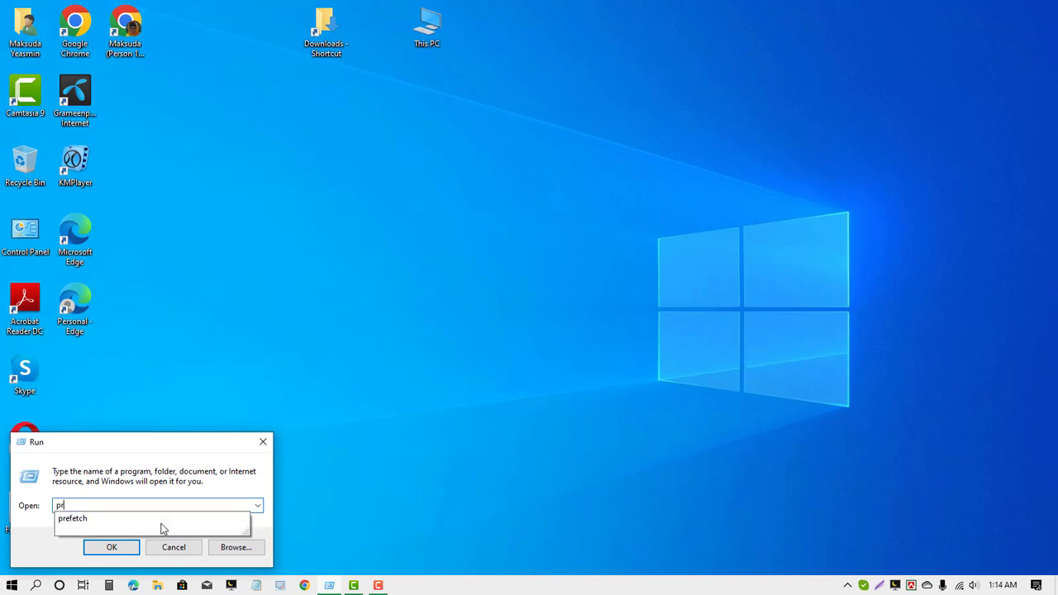
pyautogui.write('efetc')
pyautogui.click(163, 529)
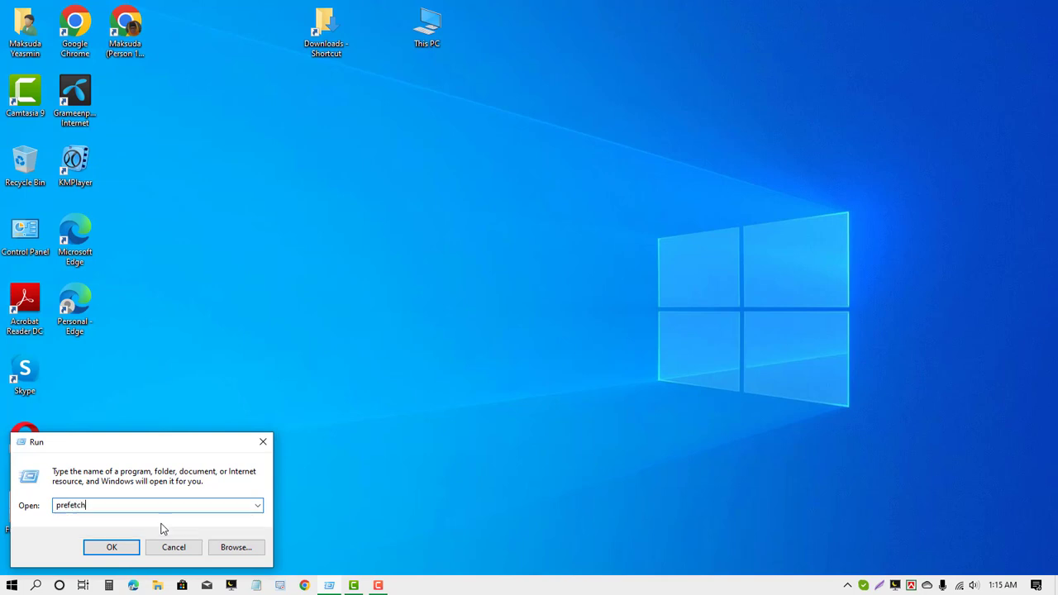
pyautogui.click(116, 543)
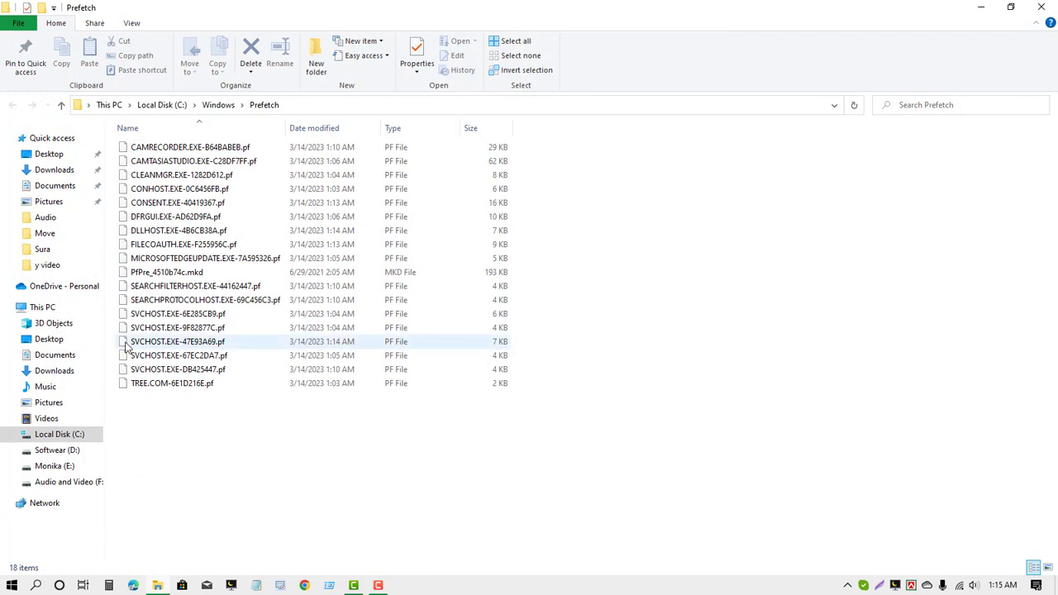
pyautogui.hotkey('ctrl', 'a')
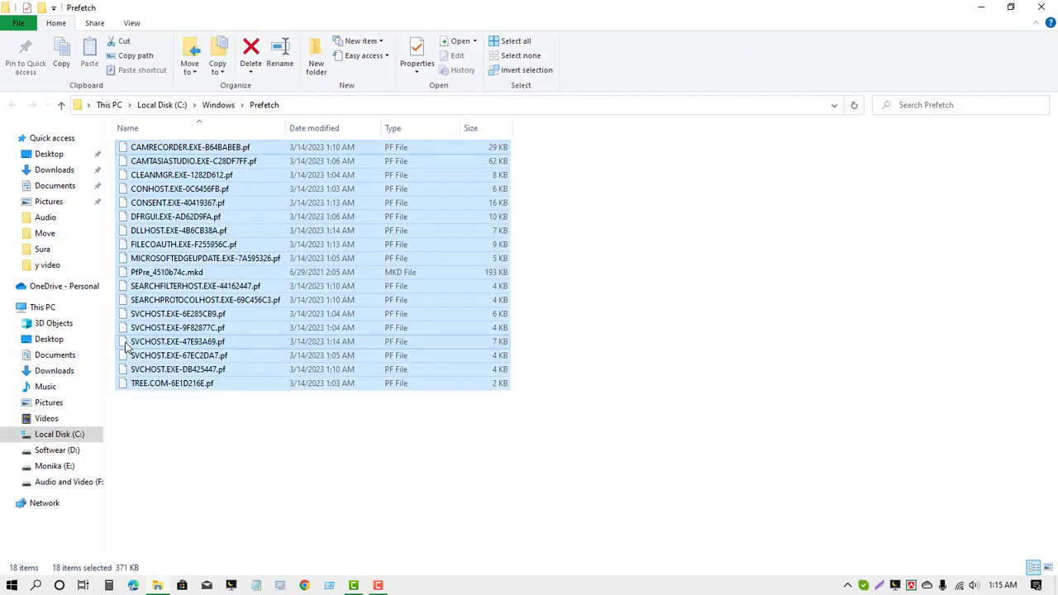
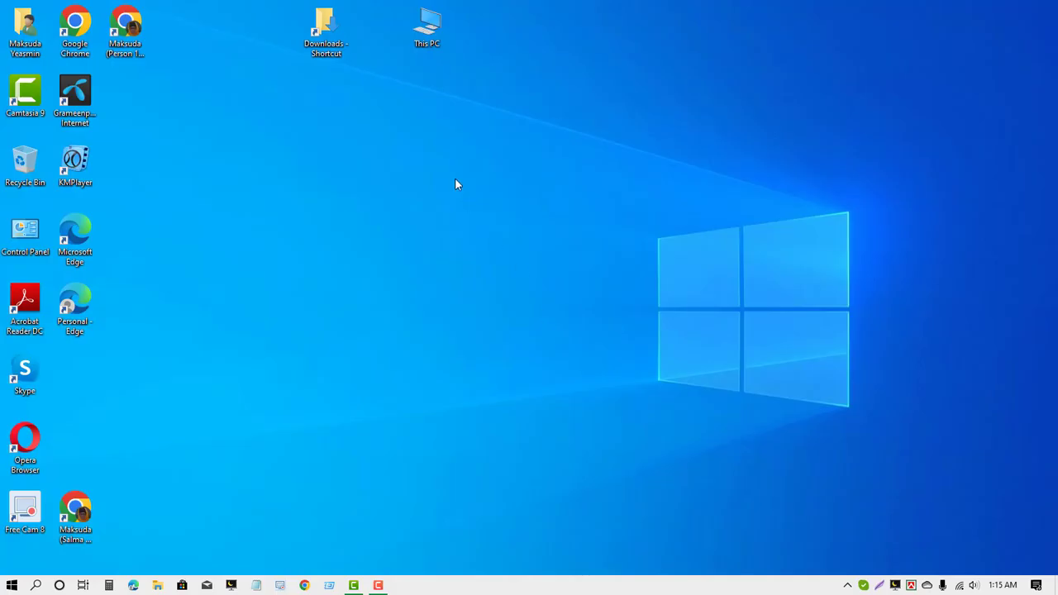
# Refresh the desktop and run the tree command
pyautogui.rightClick(454, 179)
pyautogui.click(478, 218)
pyautogui.press('super+r')
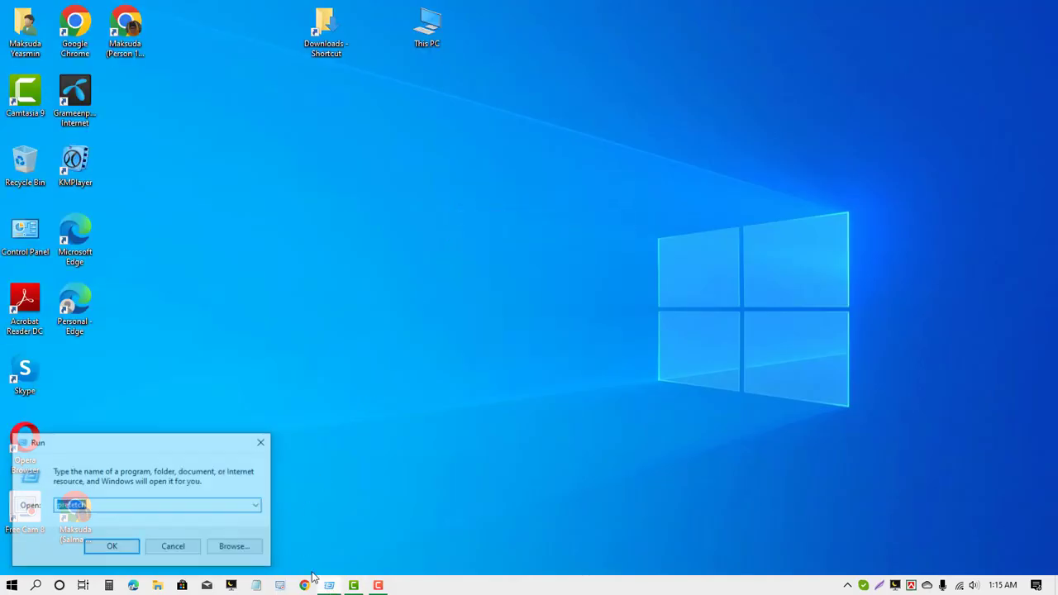
pyautogui.write('tree')
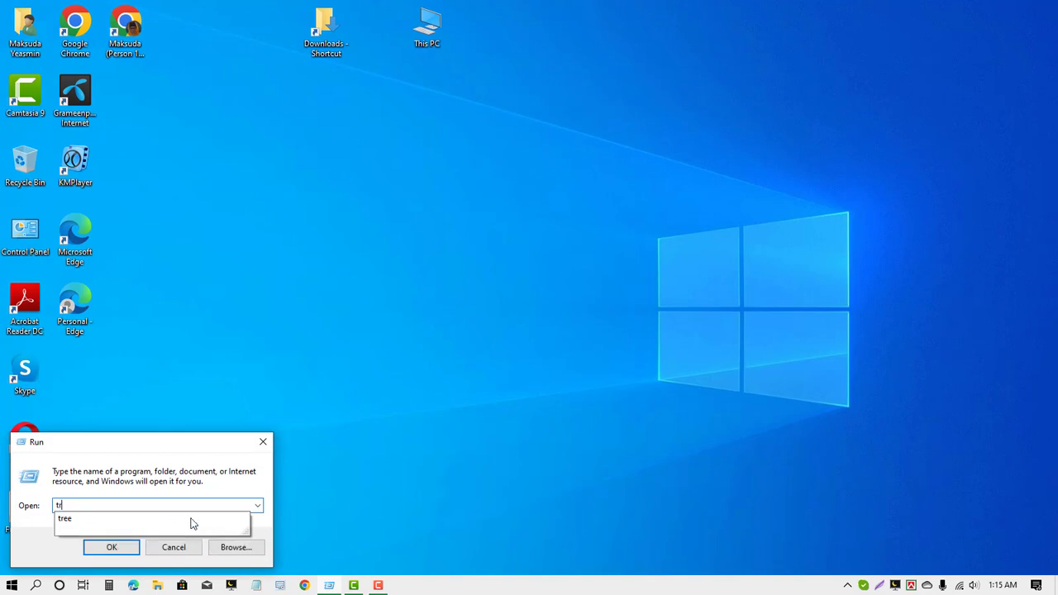
pyautogui.click(113, 548)
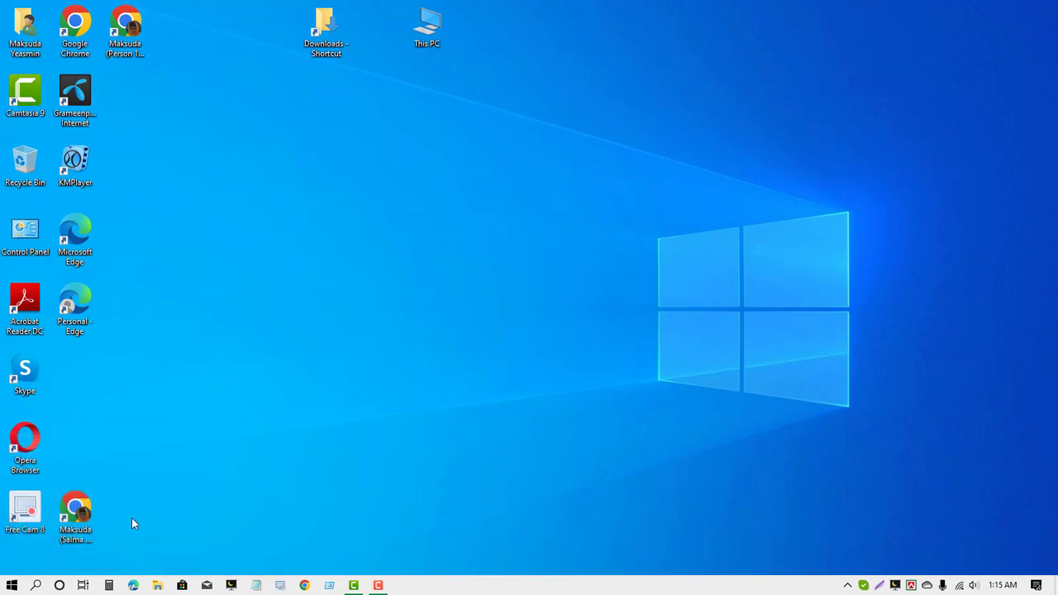
# Refresh the desktop twice after running the tree command
pyautogui.rightClick(248, 267)
pyautogui.click(274, 308)
pyautogui.rightClick(248, 196)
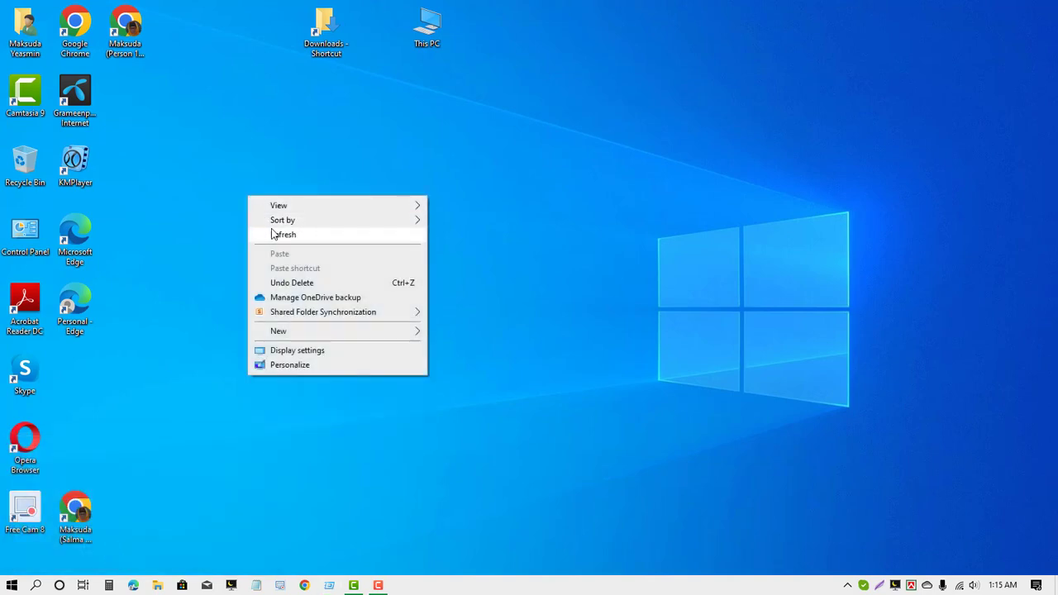
pyautogui.click(274, 234)
# Search Windows for "disk", open Disk Cleanup and choose drive C: for cleaning
pyautogui.click(37, 586)
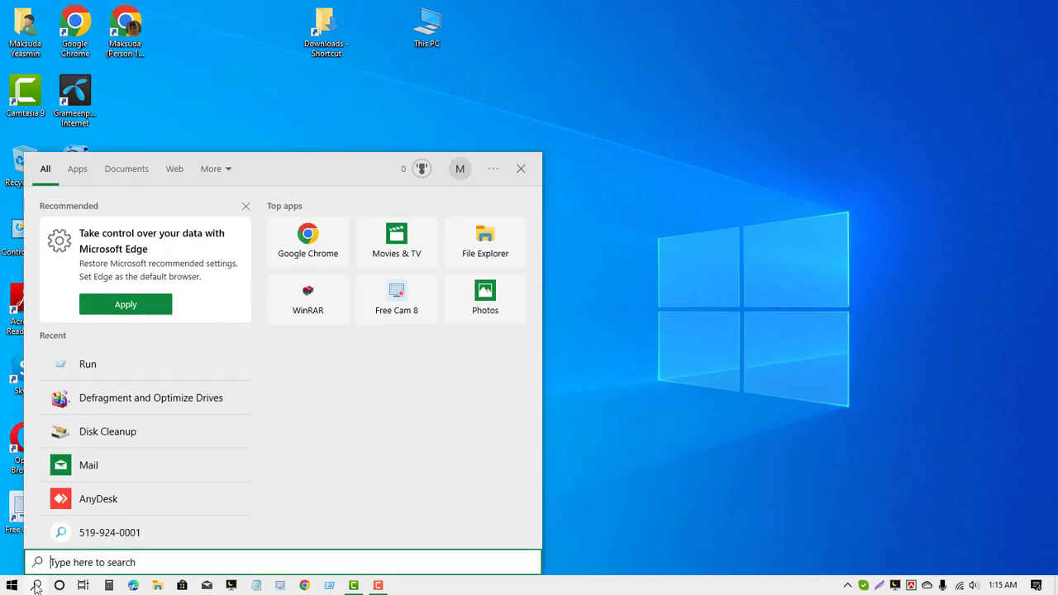
pyautogui.write('disk')
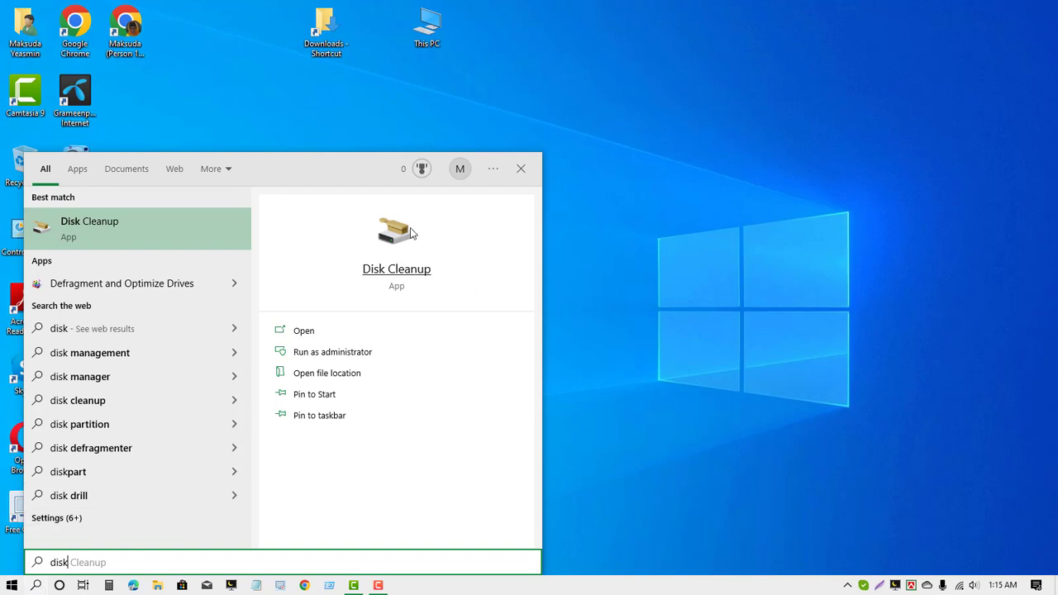
pyautogui.click(331, 331)
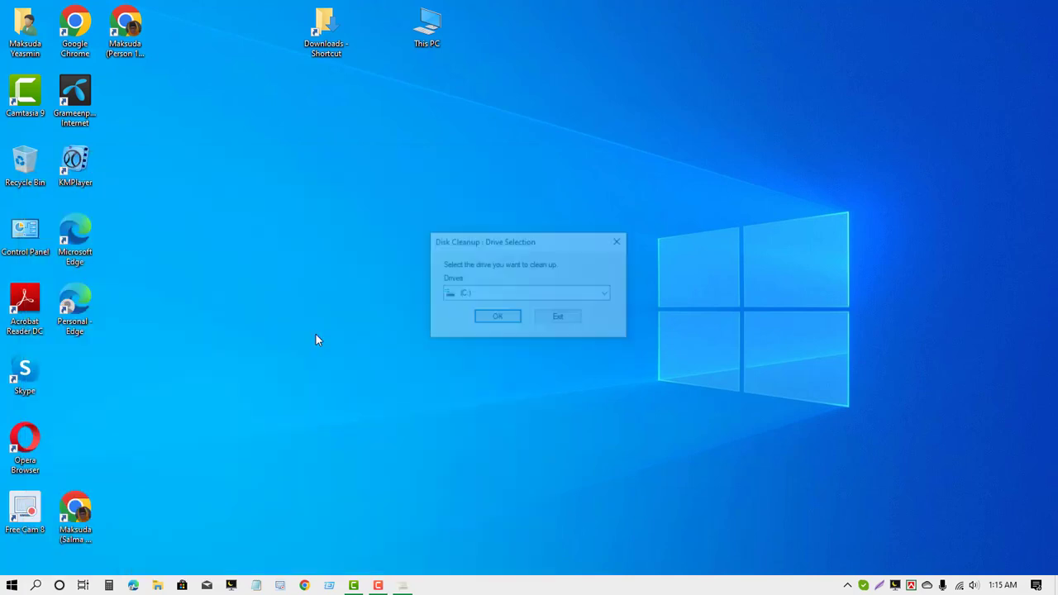
pyautogui.click(497, 316)
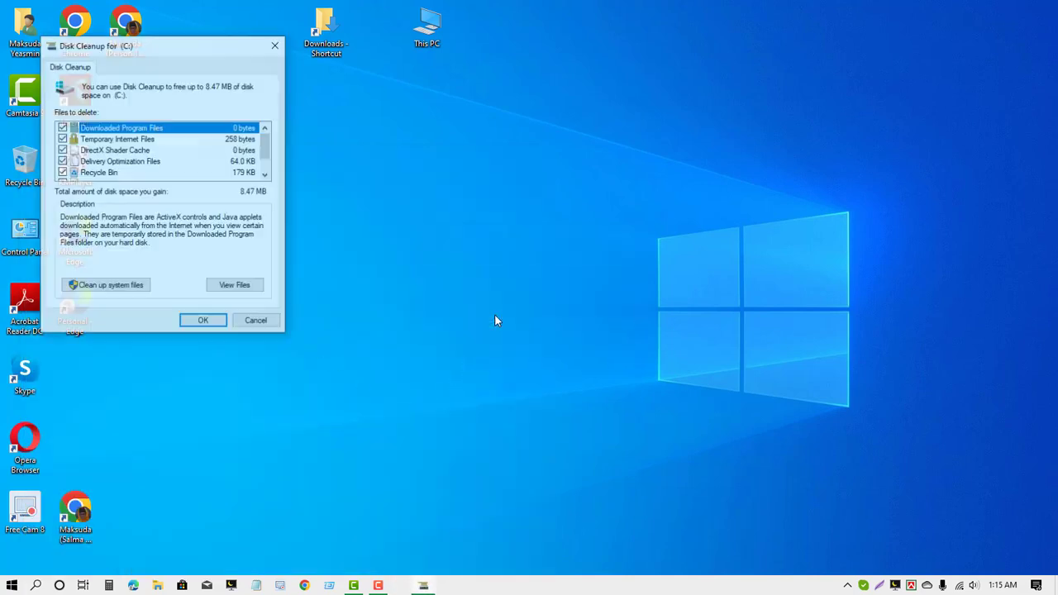
# Keep the listed file categories checked, start the cleanup of drive C: and confirm the deletion
pyautogui.click(62, 139)
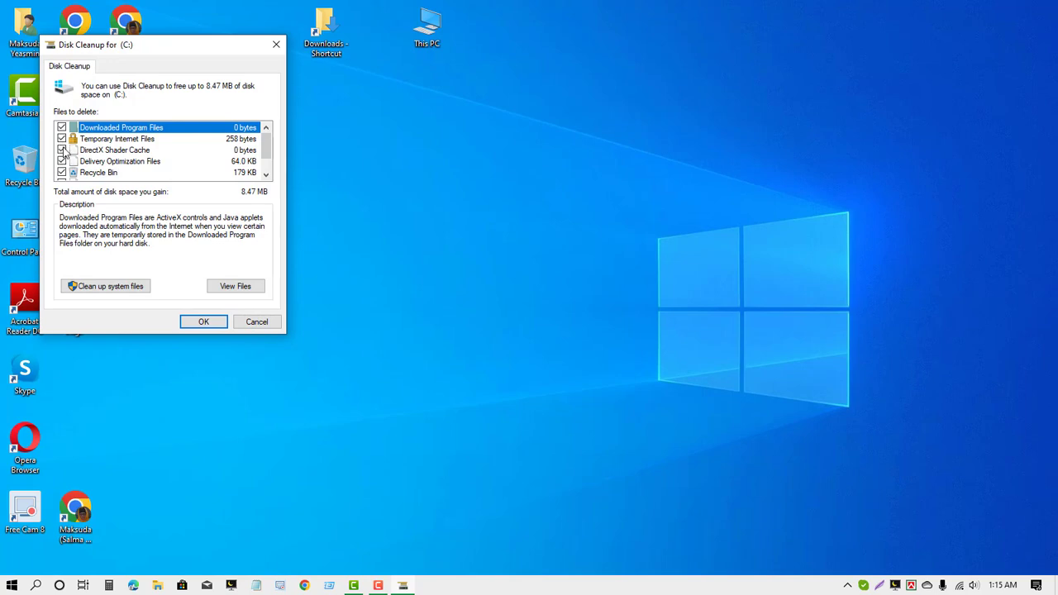
pyautogui.click(206, 322)
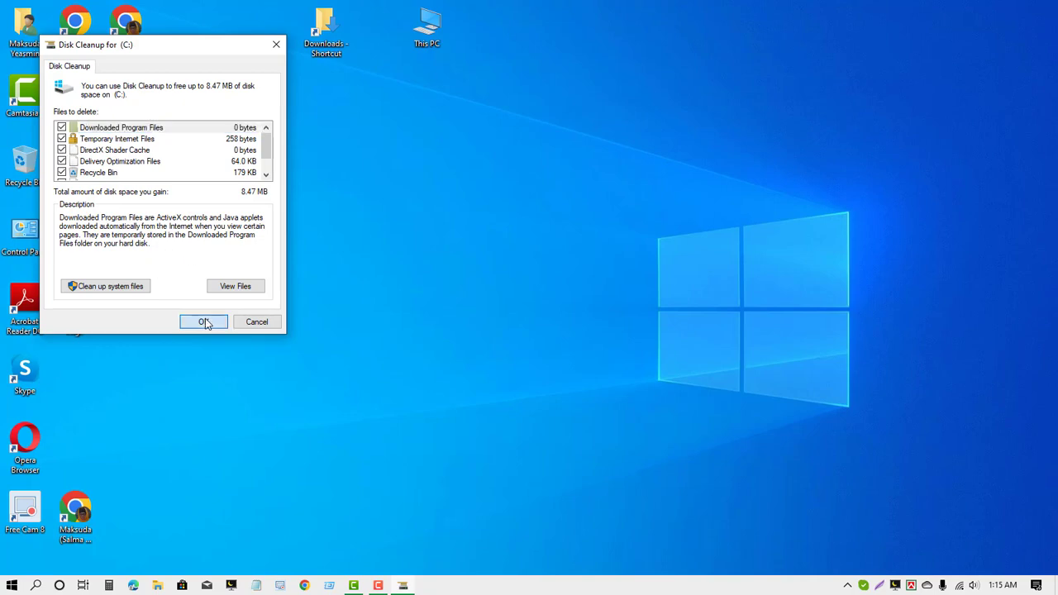
pyautogui.click(546, 304)
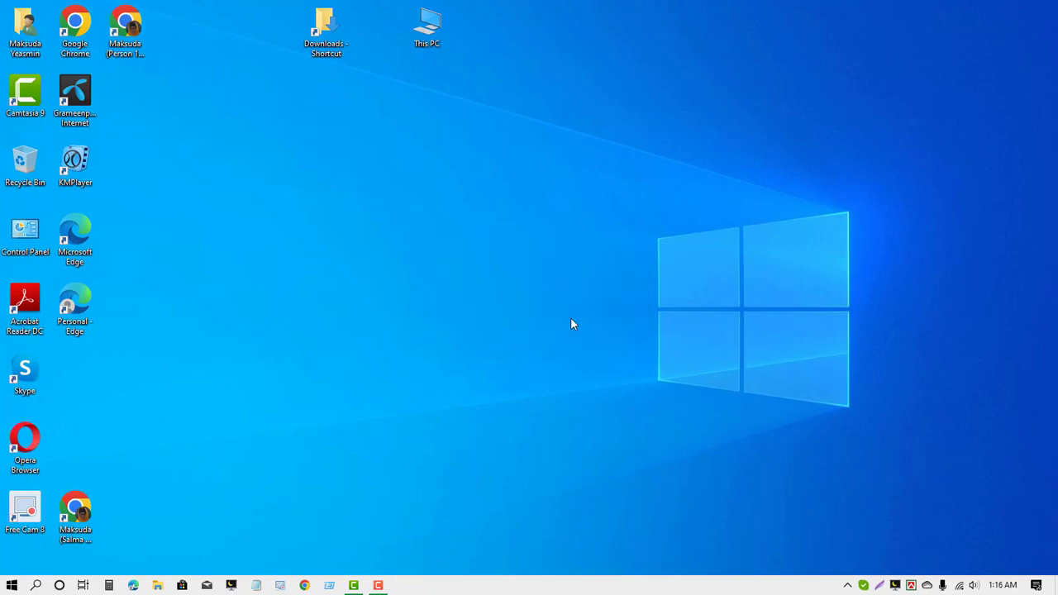
# Check the contents of the Recycle Bin, then close it and refresh the desktop
pyautogui.doubleClick(17, 176)
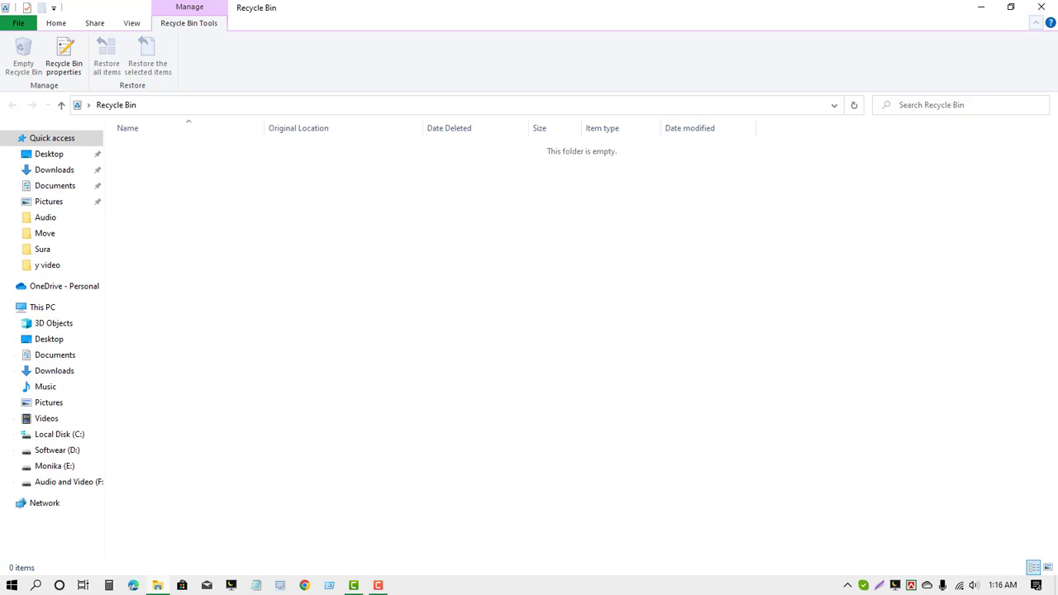
pyautogui.click(1041, 8)
pyautogui.rightClick(420, 155)
pyautogui.click(439, 193)
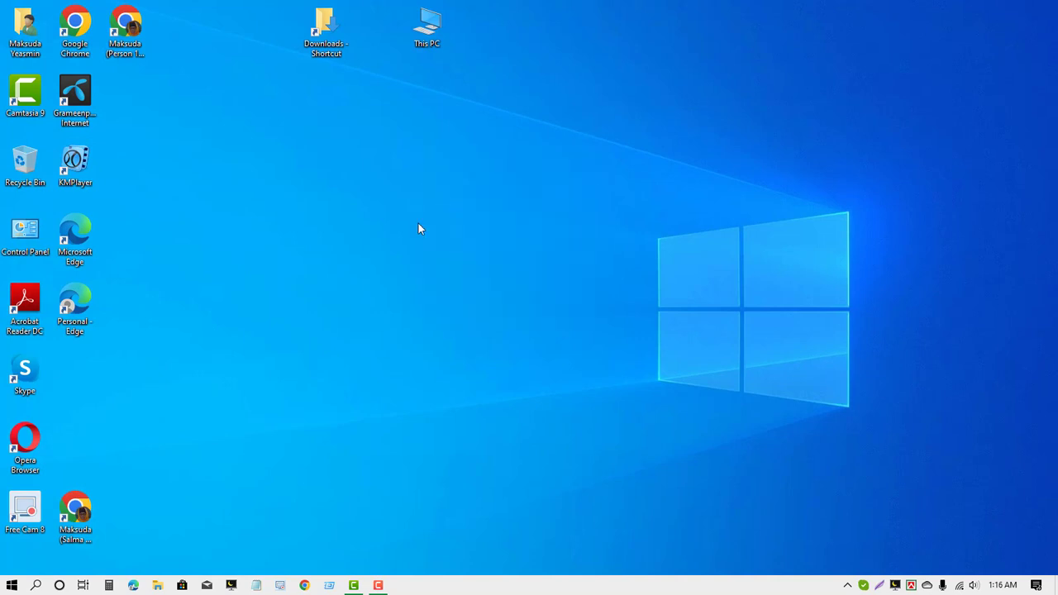
# Search Windows for "de" and open Defragment and Optimize Drives
pyautogui.click(36, 585)
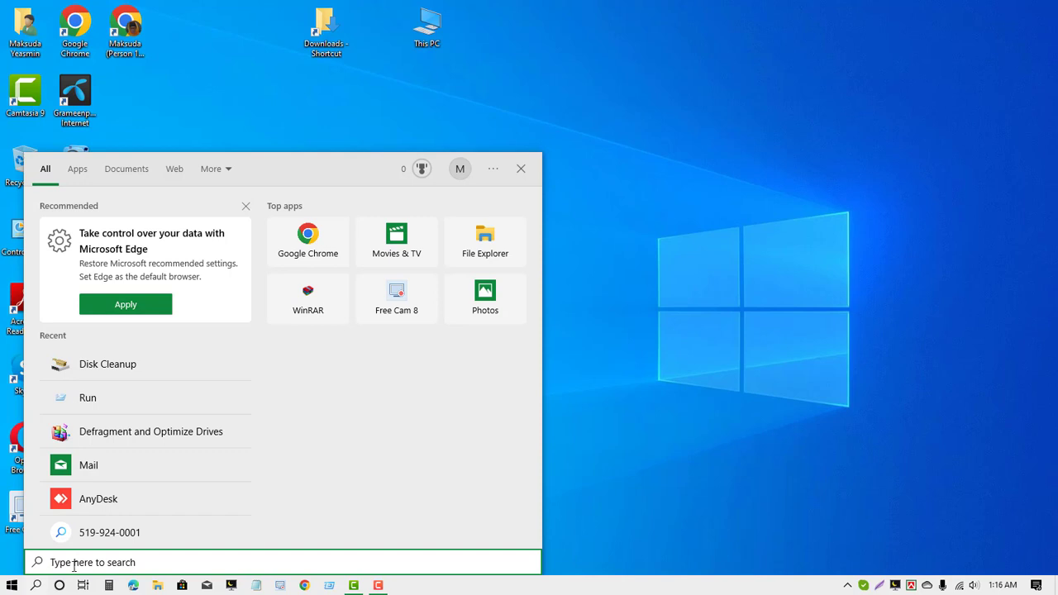
pyautogui.write('de')
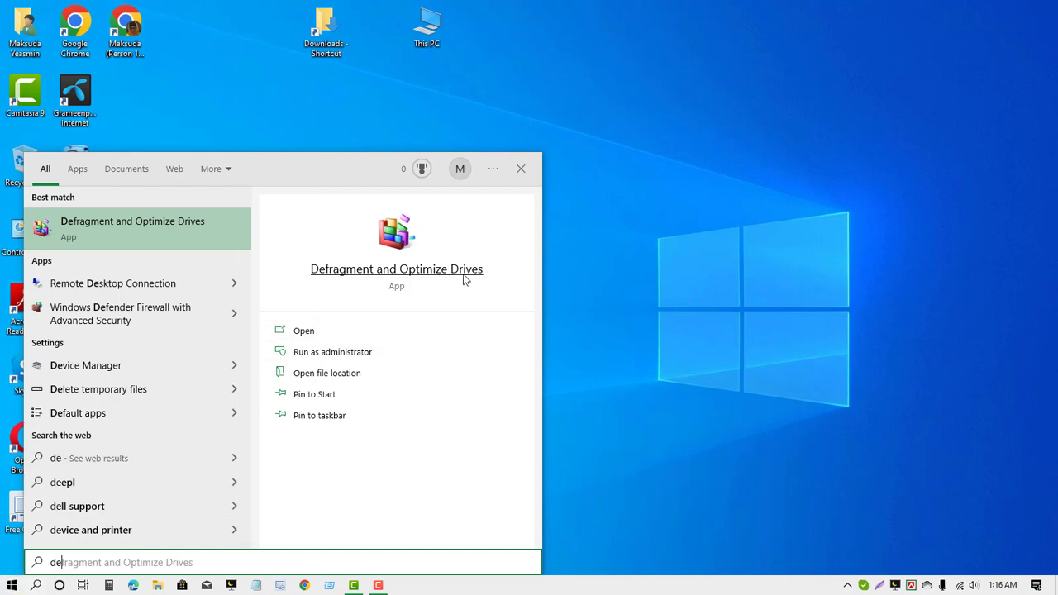
pyautogui.click(411, 275)
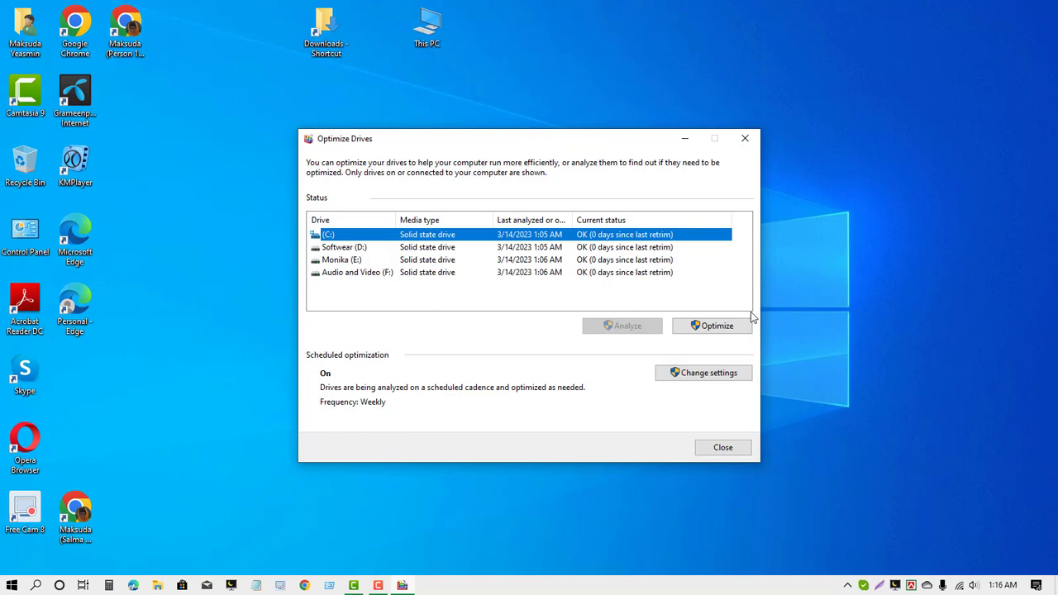
# Optimize drives C:, D:, E: and F: one after another
pyautogui.click(713, 328)
pyautogui.click(529, 249)
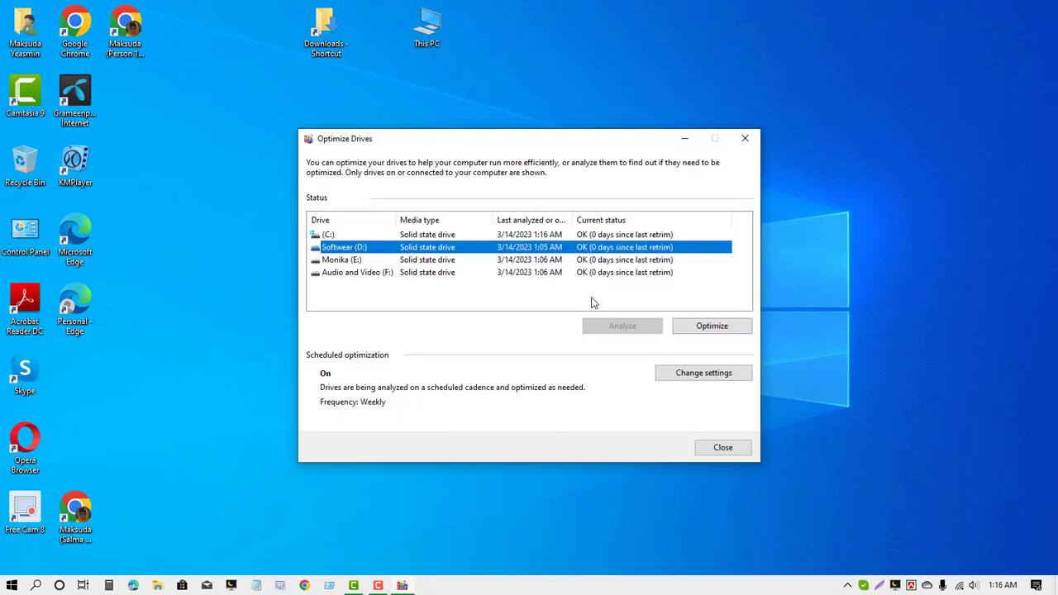
pyautogui.click(709, 329)
pyautogui.click(529, 259)
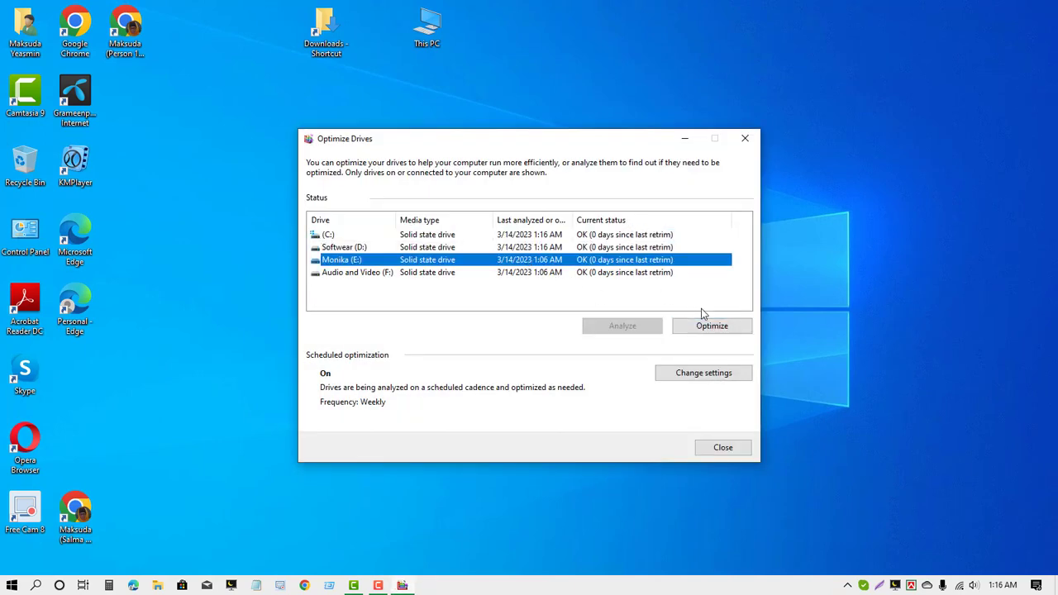
pyautogui.click(709, 325)
pyautogui.click(522, 275)
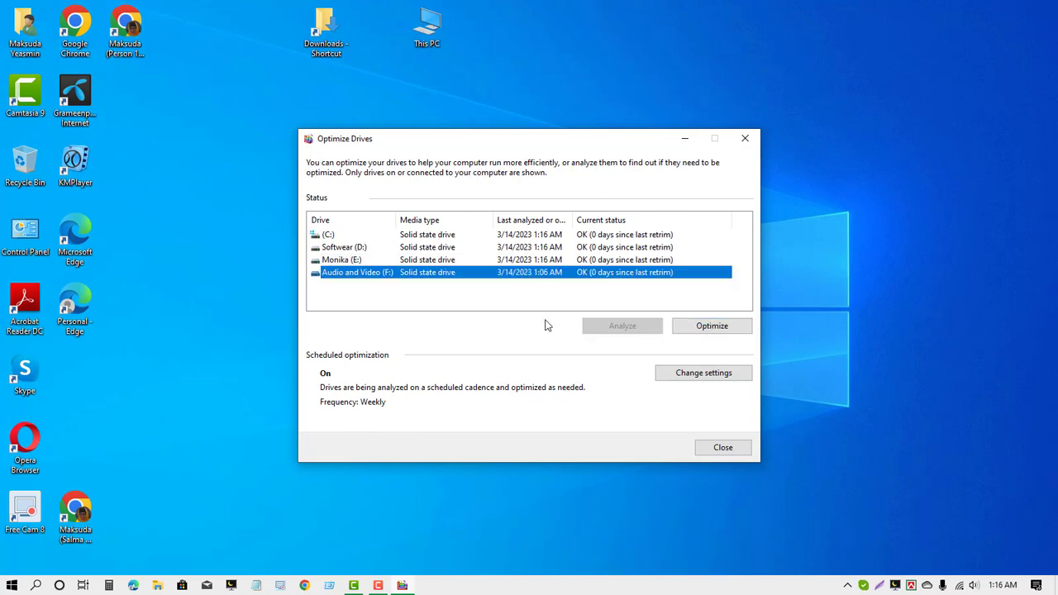
pyautogui.click(709, 327)
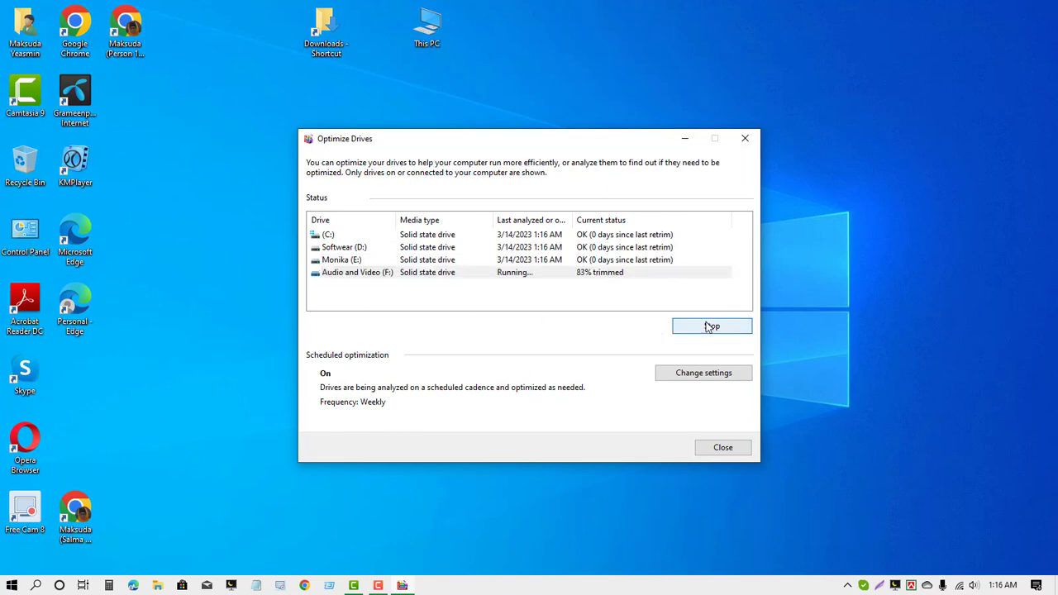
# Close the Optimize Drives window and refresh the desktop
pyautogui.click(745, 139)
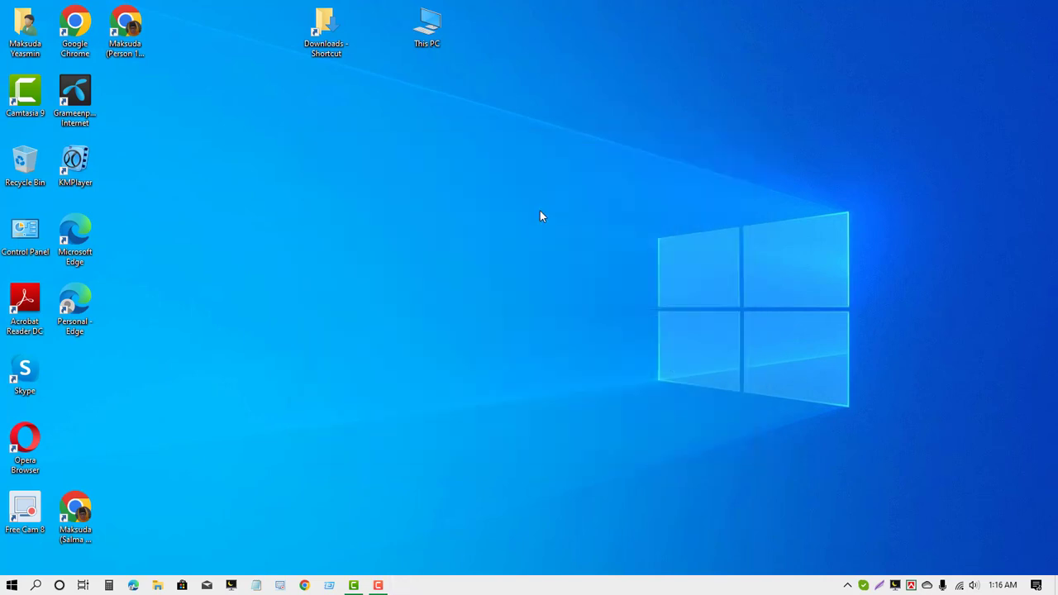
pyautogui.rightClick(476, 183)
pyautogui.click(489, 218)
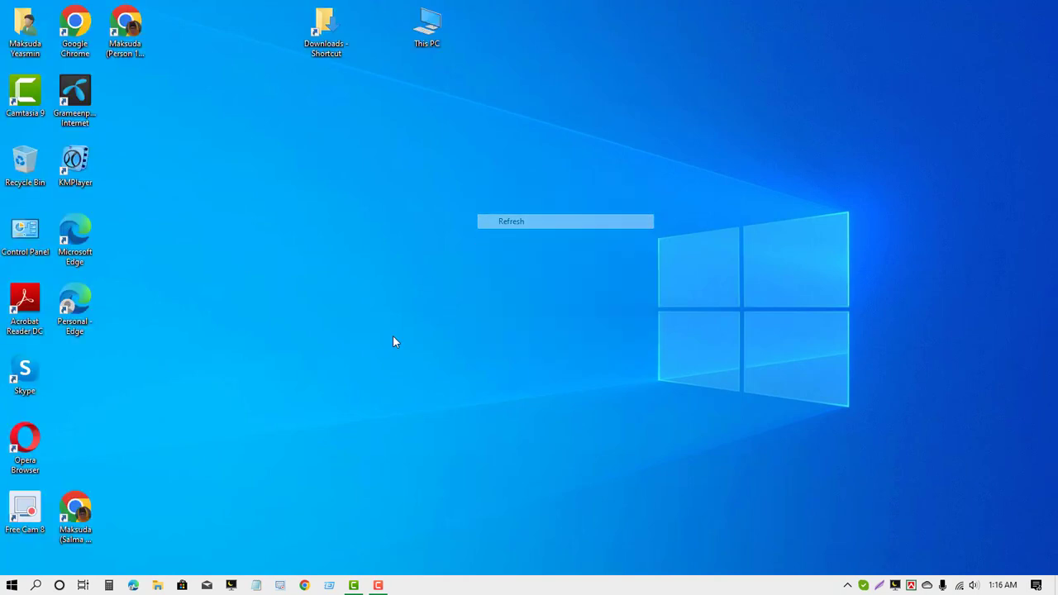
# Search Windows for "defragment", then leave the search and refresh the desktop
pyautogui.click(38, 587)
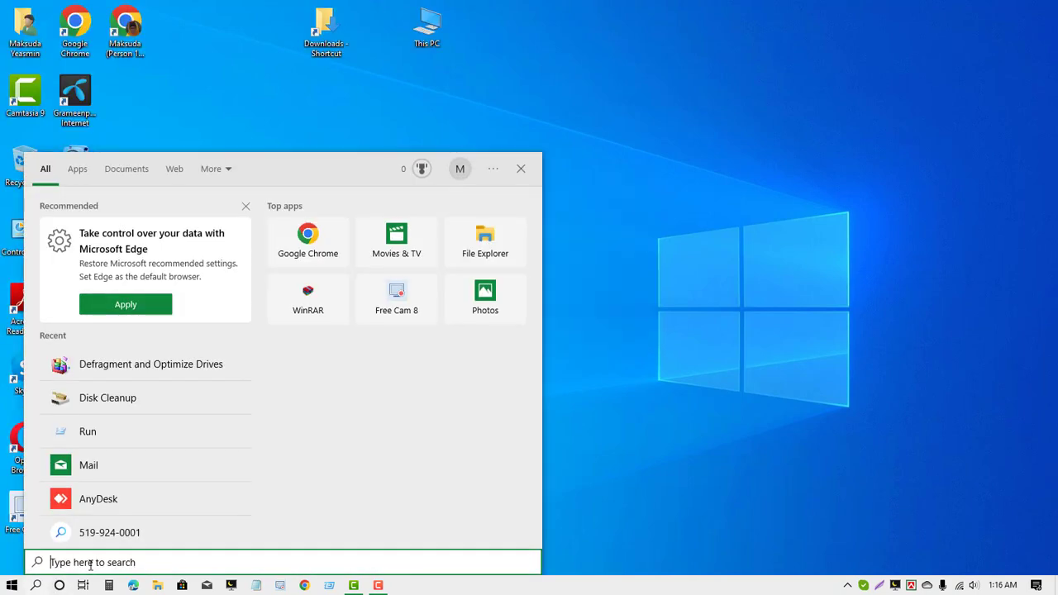
pyautogui.write('defra')
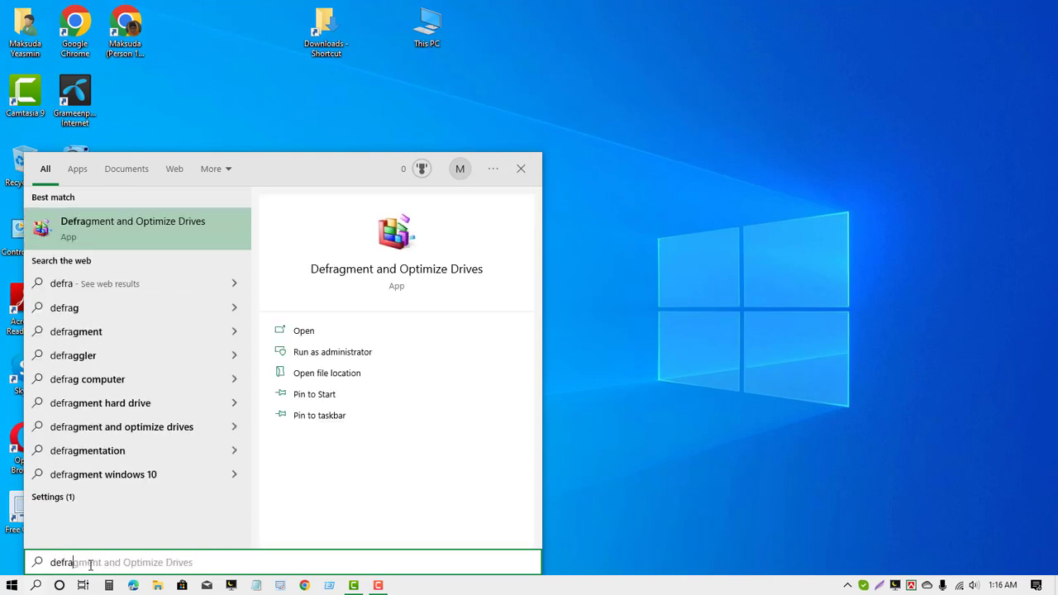
pyautogui.write('gment')
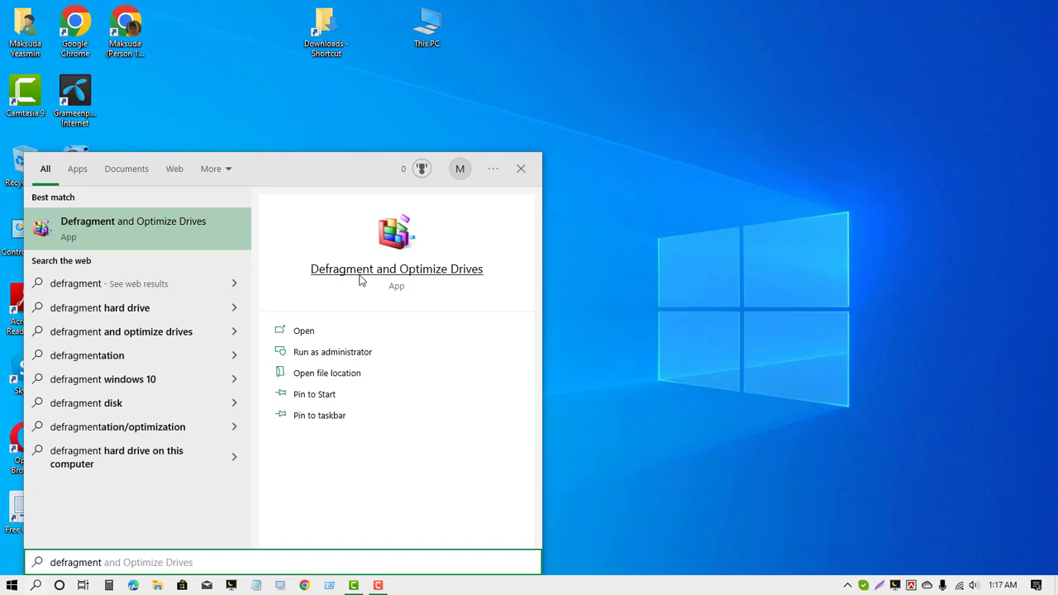
pyautogui.rightClick(488, 164)
pyautogui.click(501, 199)
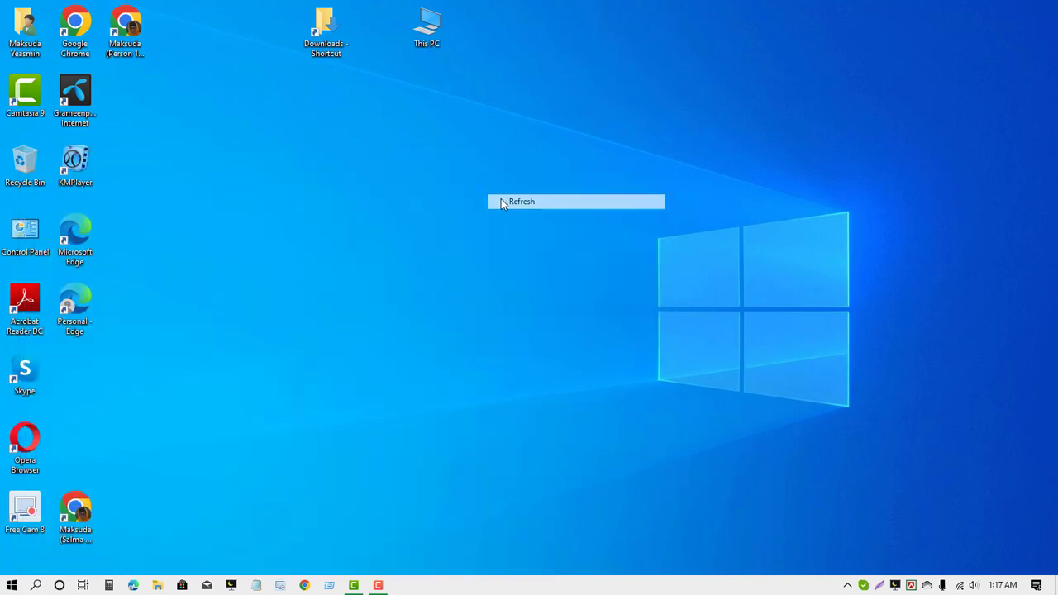